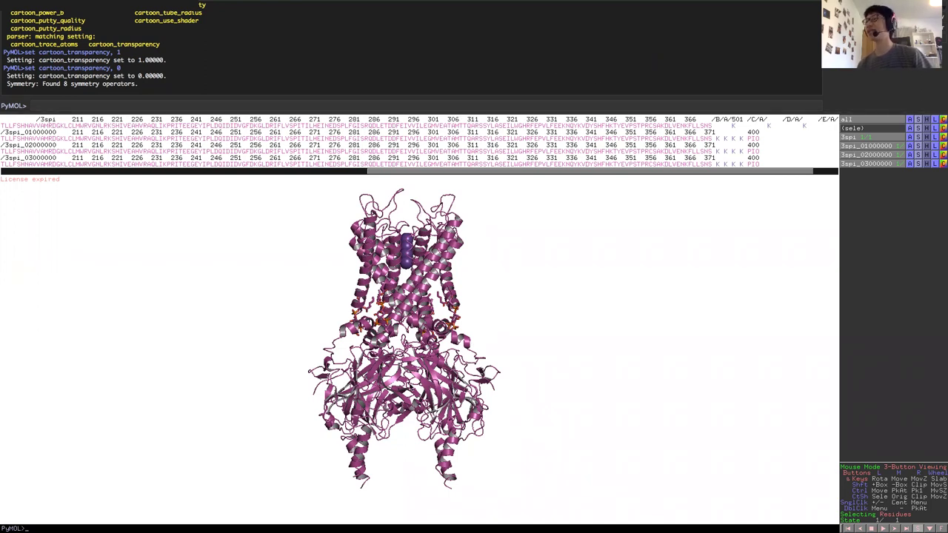
# Colour the whole tetramer gray.
pyautogui.click(942, 120)
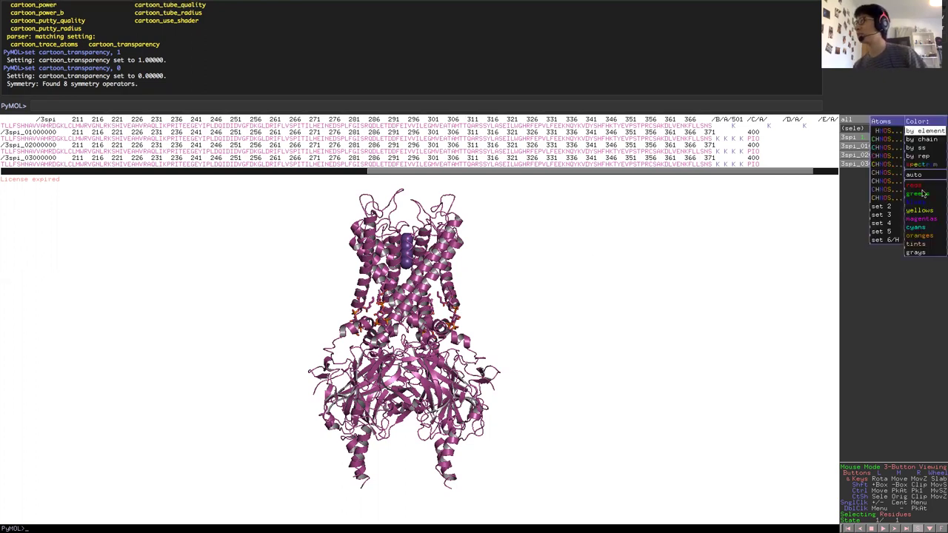
pyautogui.click(894, 253)
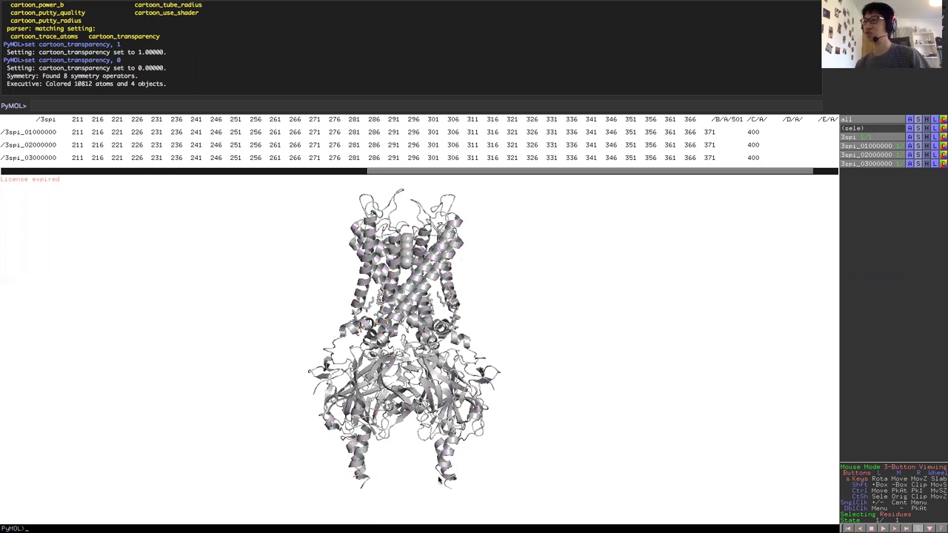
pyautogui.moveTo(442, 481); pyautogui.dragTo(439, 485)
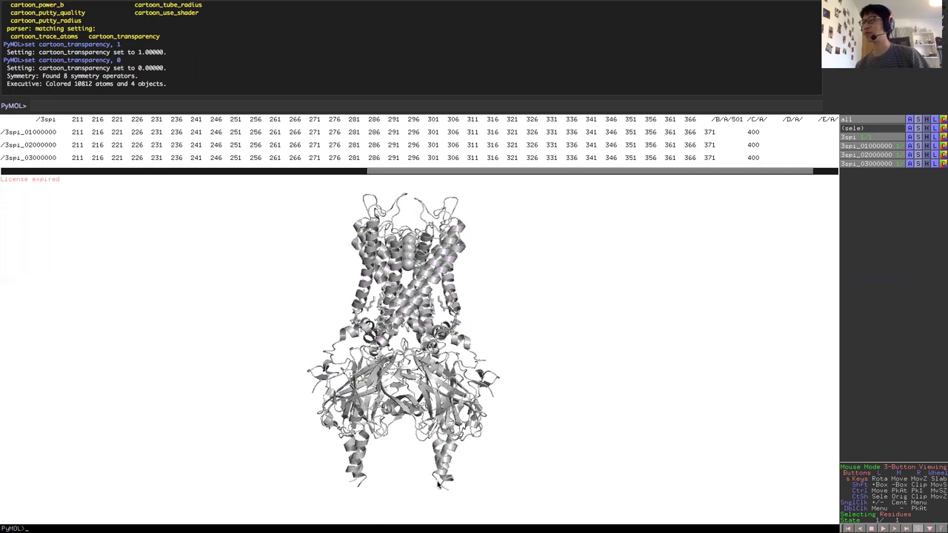
# Set the direct lighting to 0.6 with 'set direct, 0.6'.
pyautogui.click(333, 108)
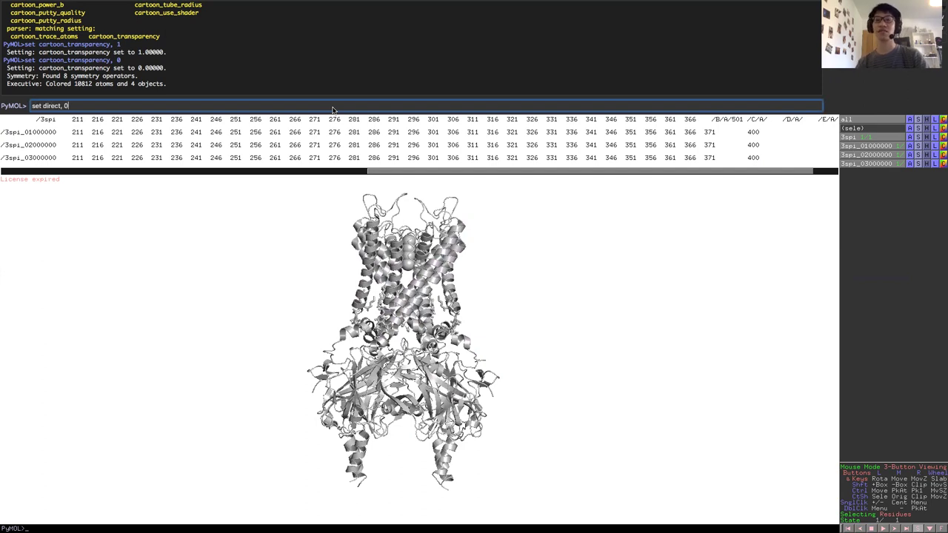
pyautogui.write('set direct, 0.6')
pyautogui.press('Return')
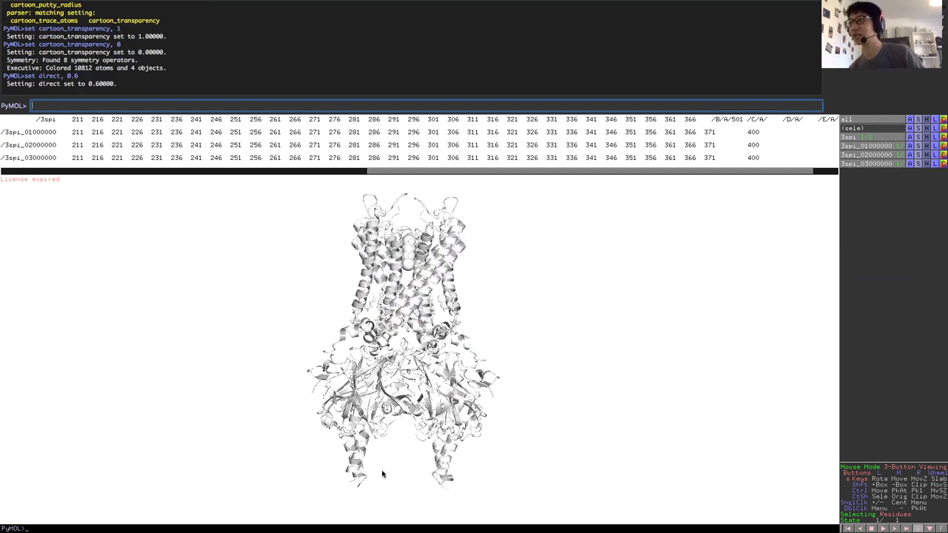
pyautogui.moveTo(440, 468); pyautogui.dragTo(446, 469)
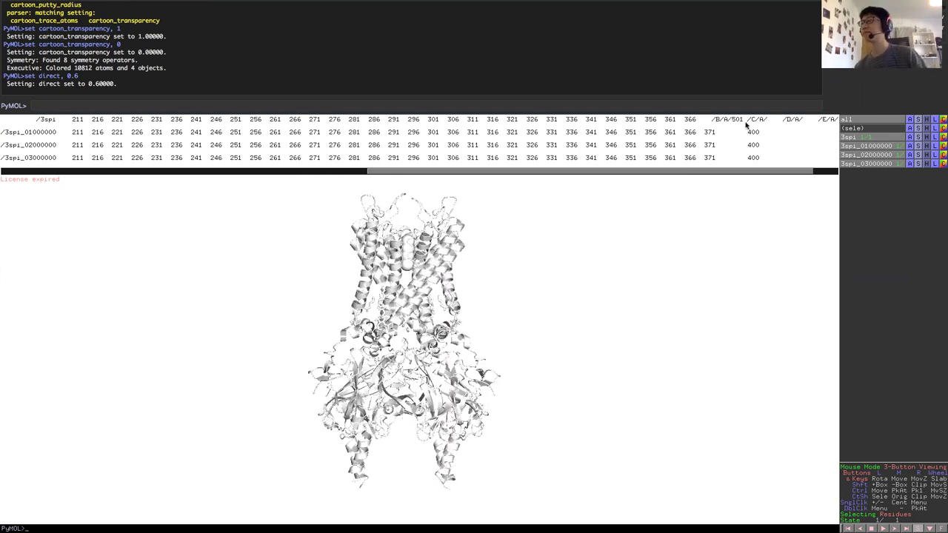
# Colour the whole tetramer orange.
pyautogui.click(586, 109)
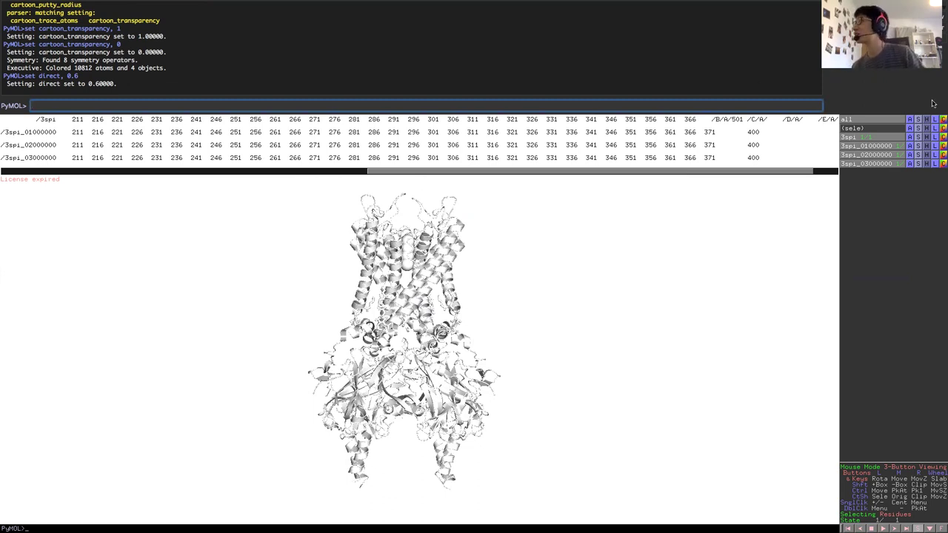
pyautogui.click(944, 118)
pyautogui.moveTo(931, 210)
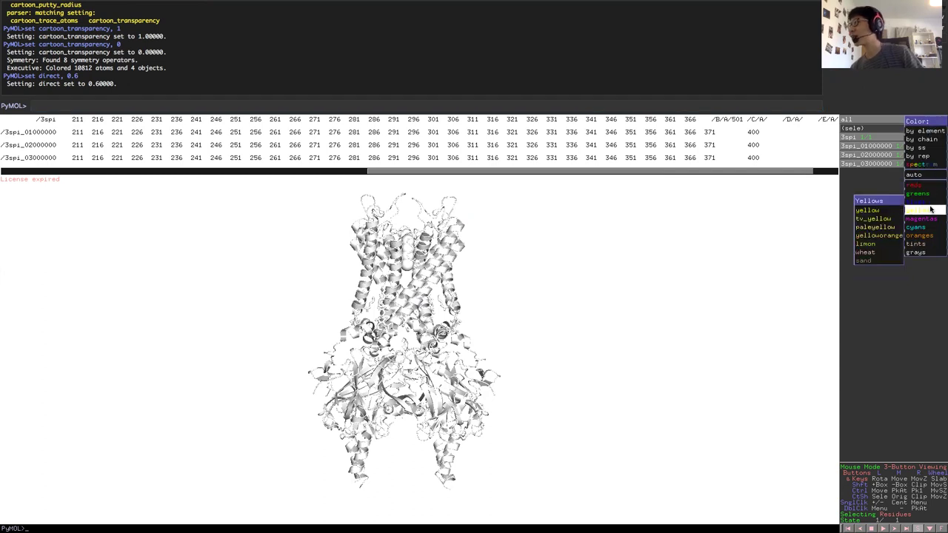
pyautogui.moveTo(925, 236)
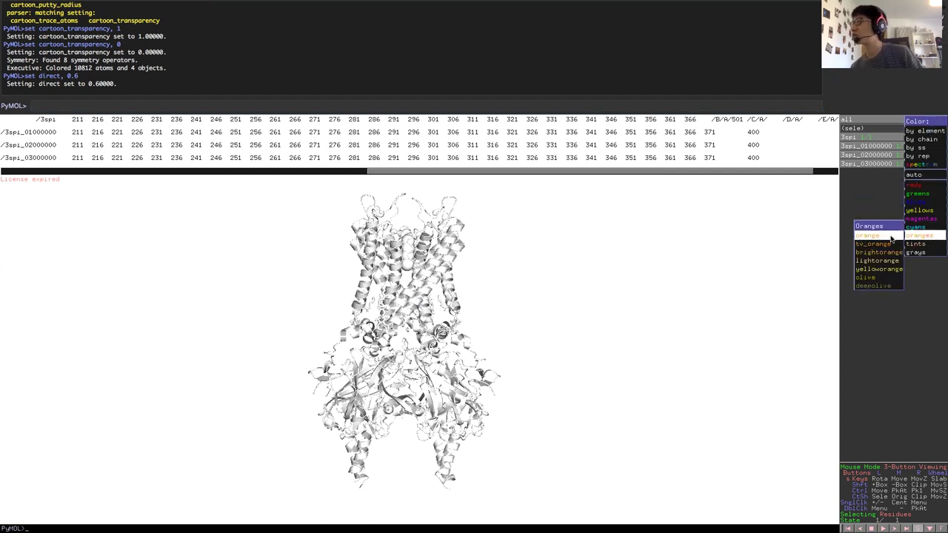
pyautogui.click(891, 235)
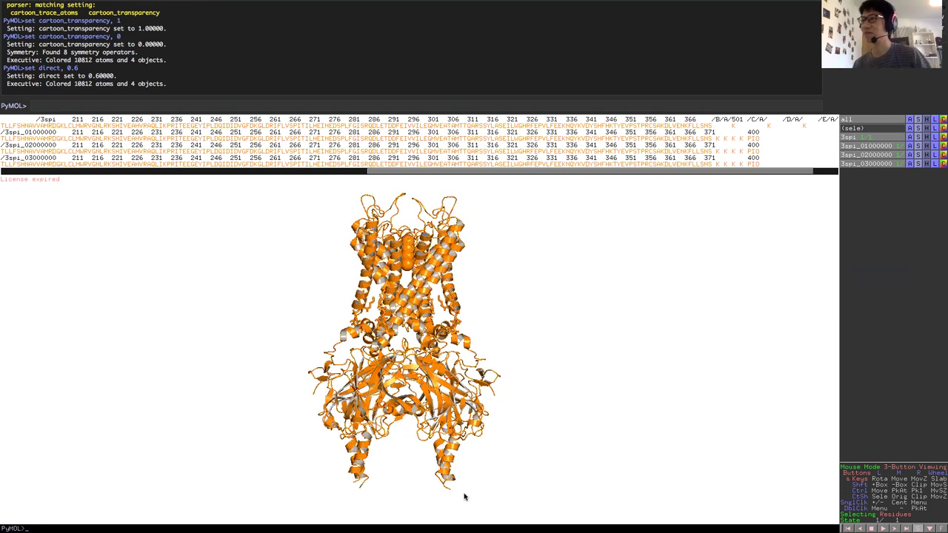
# Show the PIO lipids of every chain as sticks and colour them by element (CHNOS).
pyautogui.click(753, 139)
pyautogui.click(753, 151)
pyautogui.click(753, 164)
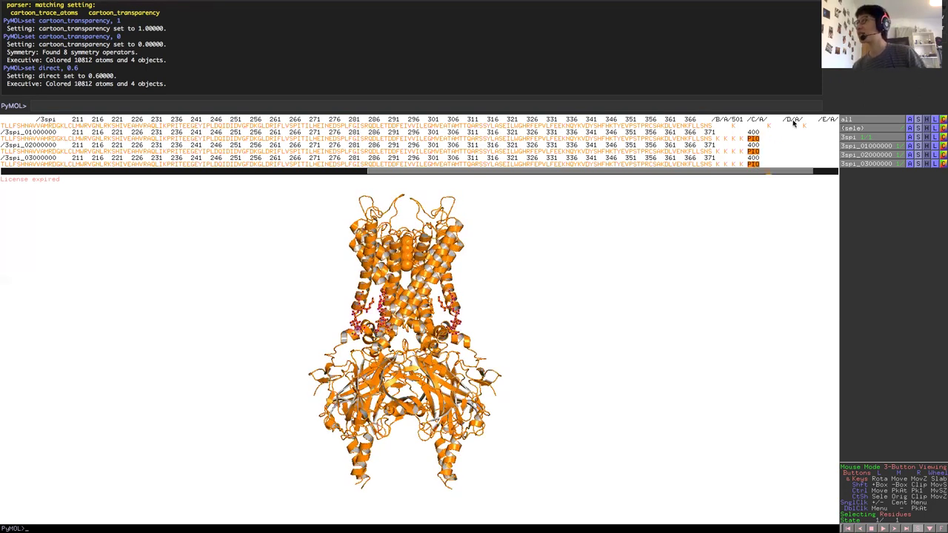
pyautogui.moveTo(762, 175); pyautogui.dragTo(805, 175)
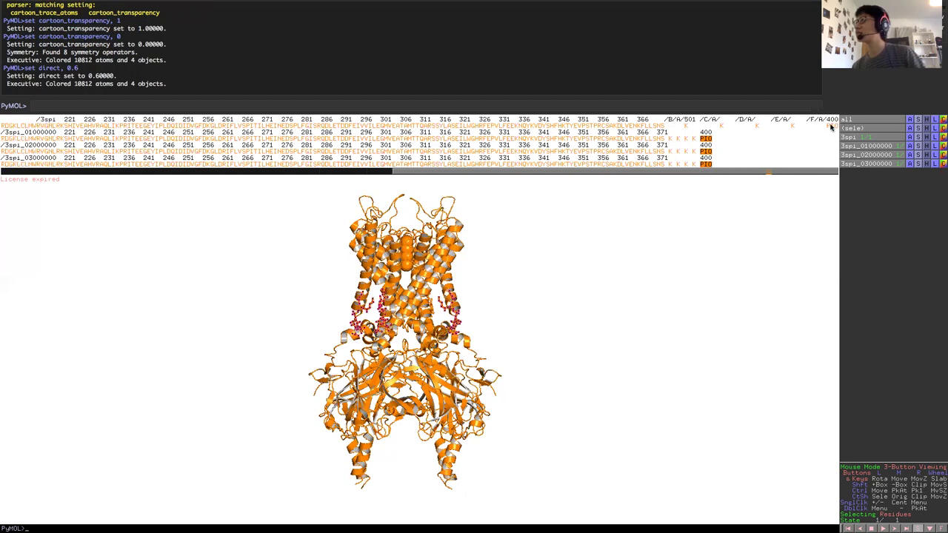
pyautogui.click(943, 128)
pyautogui.moveTo(934, 141)
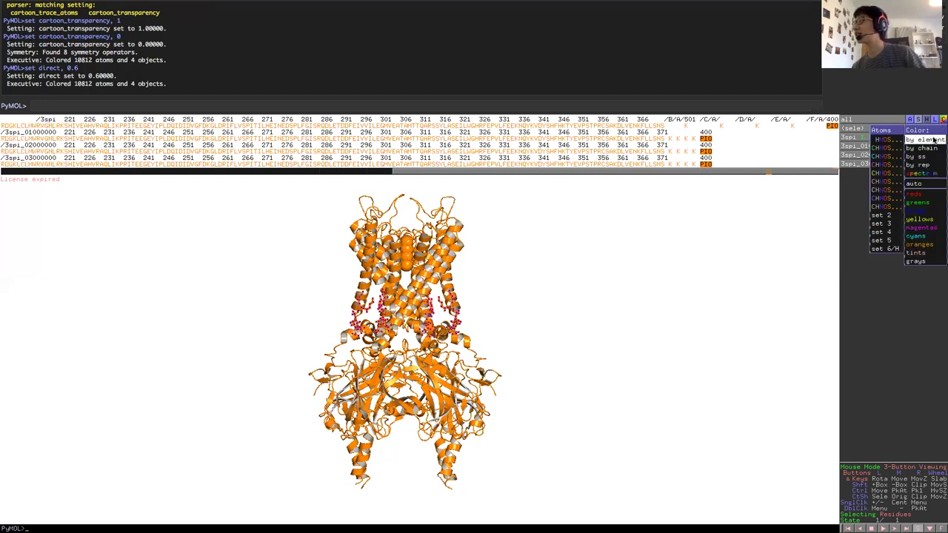
pyautogui.click(882, 164)
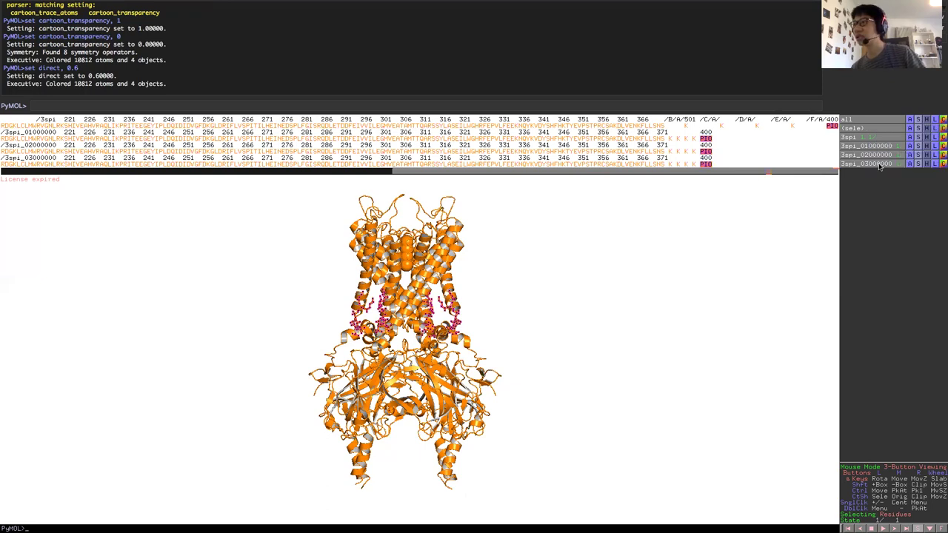
# Zoom in on the lipid headgroups and colour the whole tetramer pale yellow.
pyautogui.moveTo(497, 333); pyautogui.dragTo(416, 342)
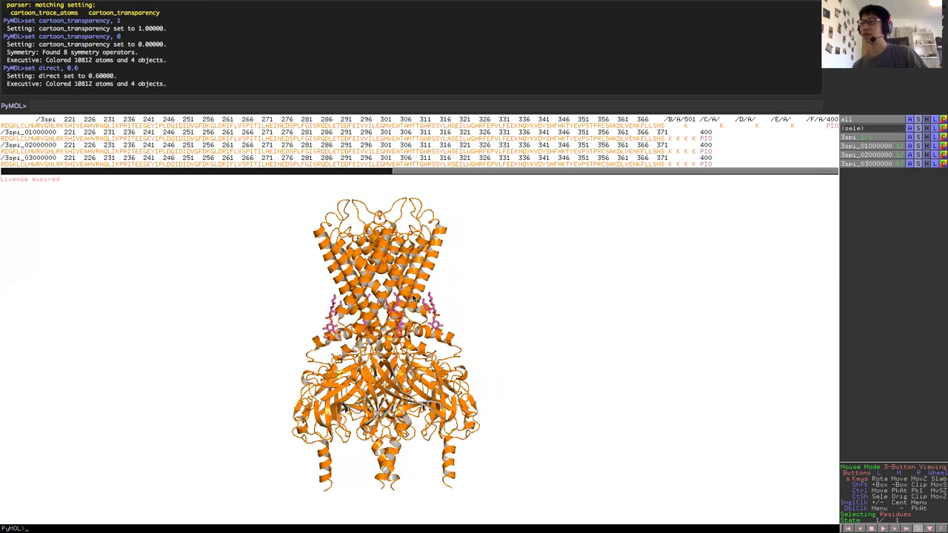
pyautogui.moveTo(415, 341); pyautogui.dragTo(400, 308, button='right')
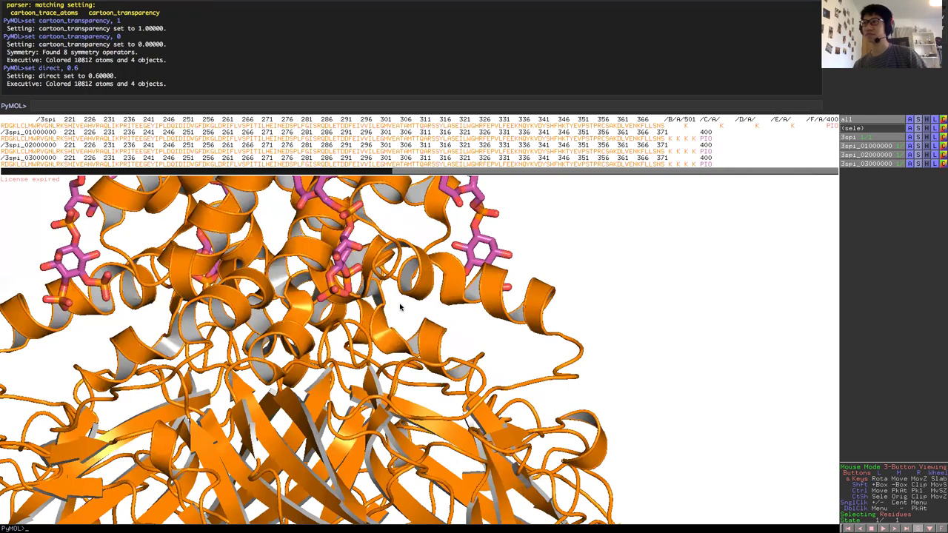
pyautogui.moveTo(406, 323); pyautogui.dragTo(370, 373)
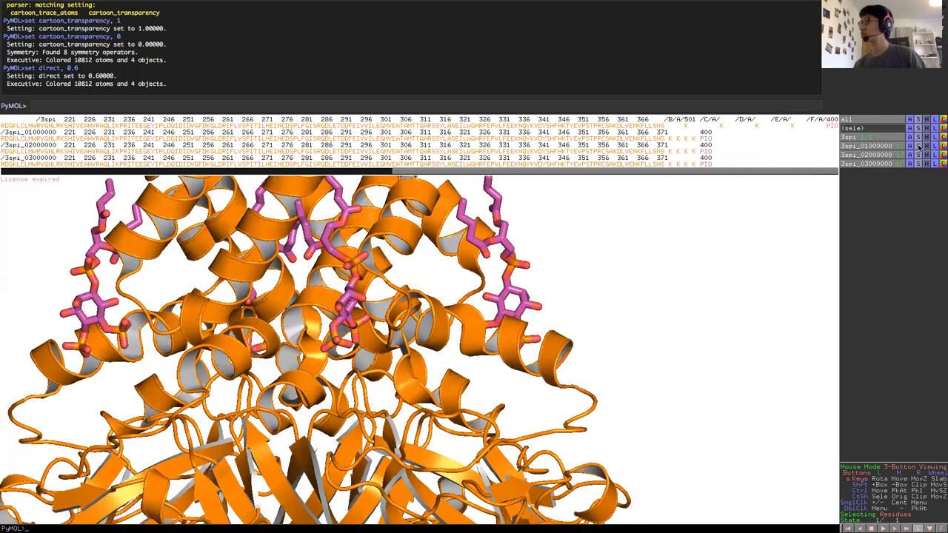
pyautogui.click(943, 119)
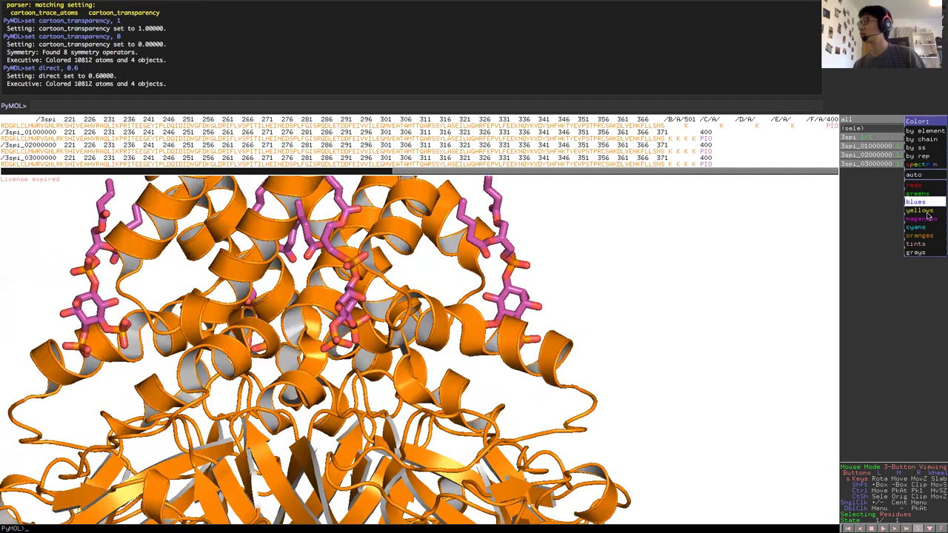
pyautogui.moveTo(922, 210)
pyautogui.click(888, 228)
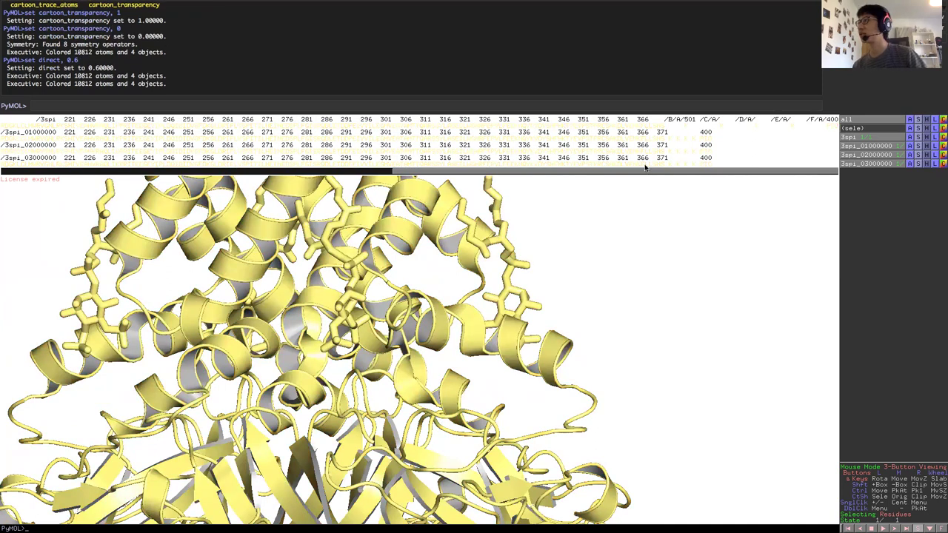
# Recolour all four PIO lipids by element with magenta carbons, then clear the selection.
pyautogui.click(705, 164)
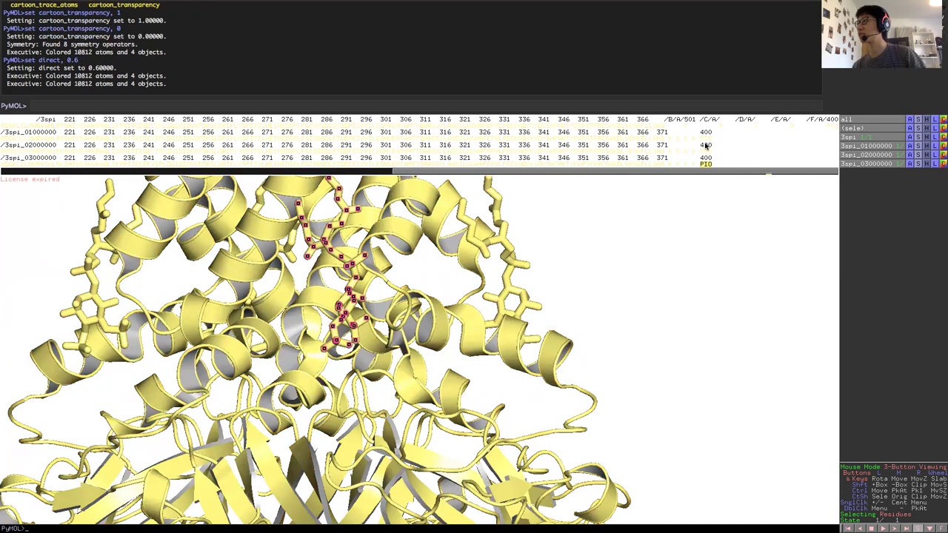
pyautogui.click(706, 147)
pyautogui.click(706, 137)
pyautogui.click(832, 125)
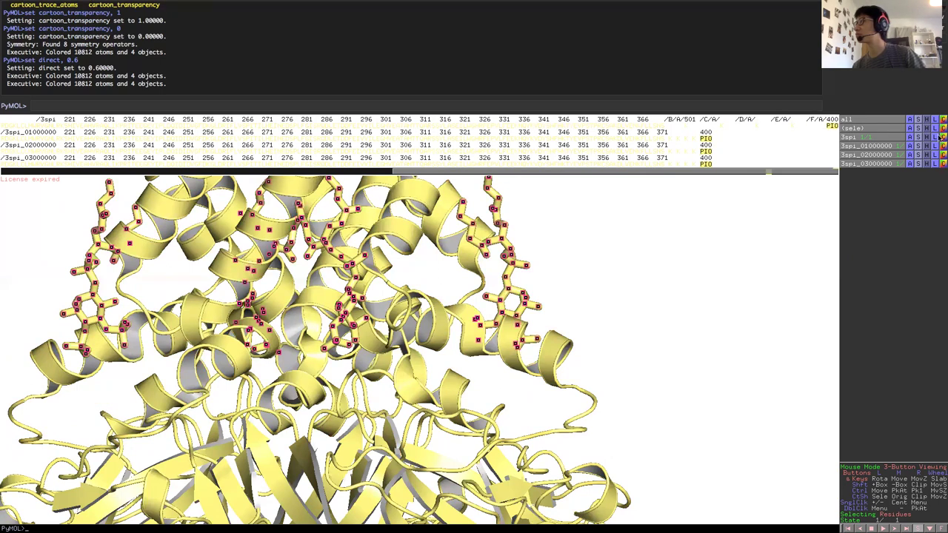
pyautogui.click(943, 129)
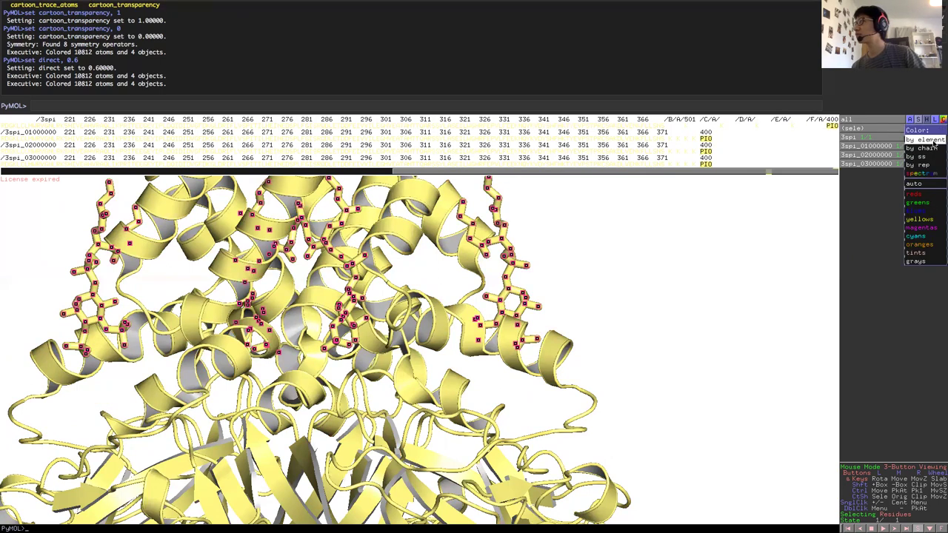
pyautogui.moveTo(934, 145)
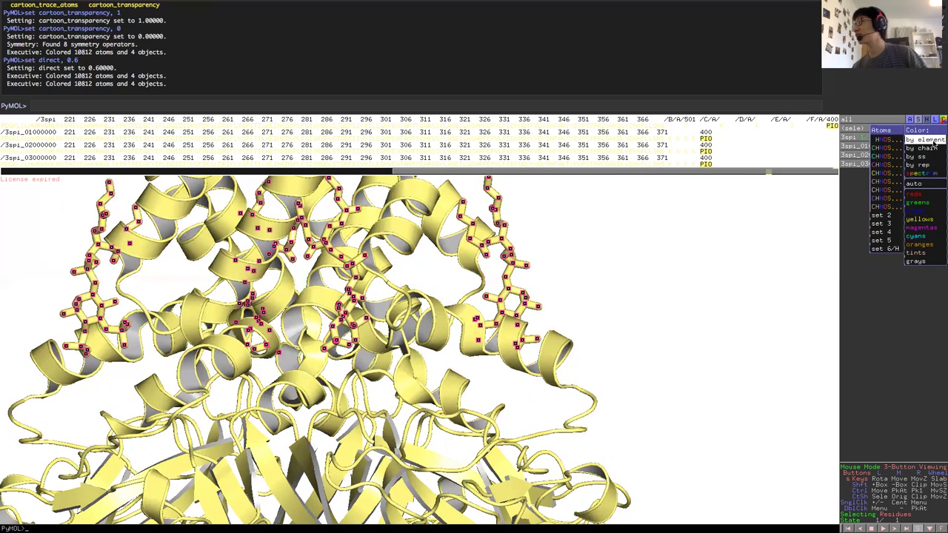
pyautogui.click(885, 164)
pyautogui.click(641, 288)
pyautogui.moveTo(349, 331); pyautogui.dragTo(326, 265)
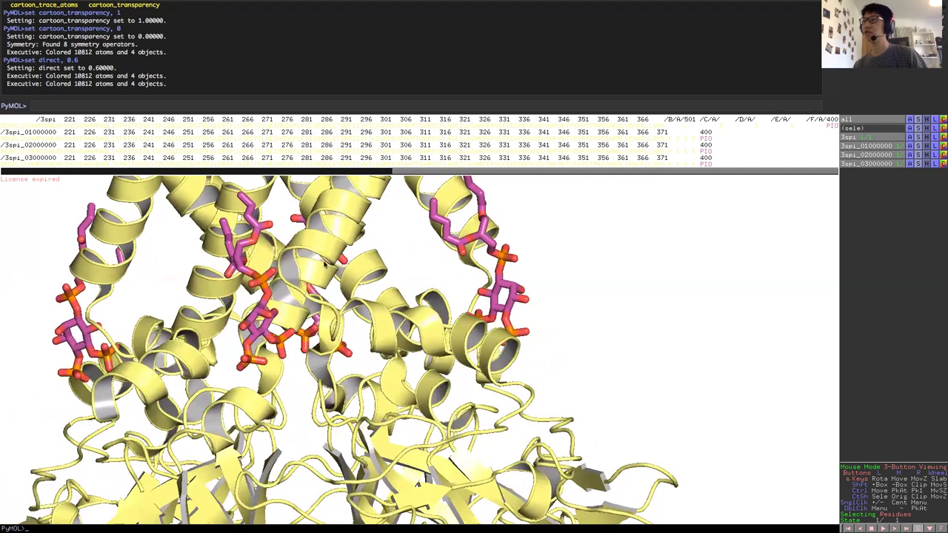
# Set cartoon_transparency to 0.5 so the pale-yellow cartoon becomes see-through.
pyautogui.click(345, 106)
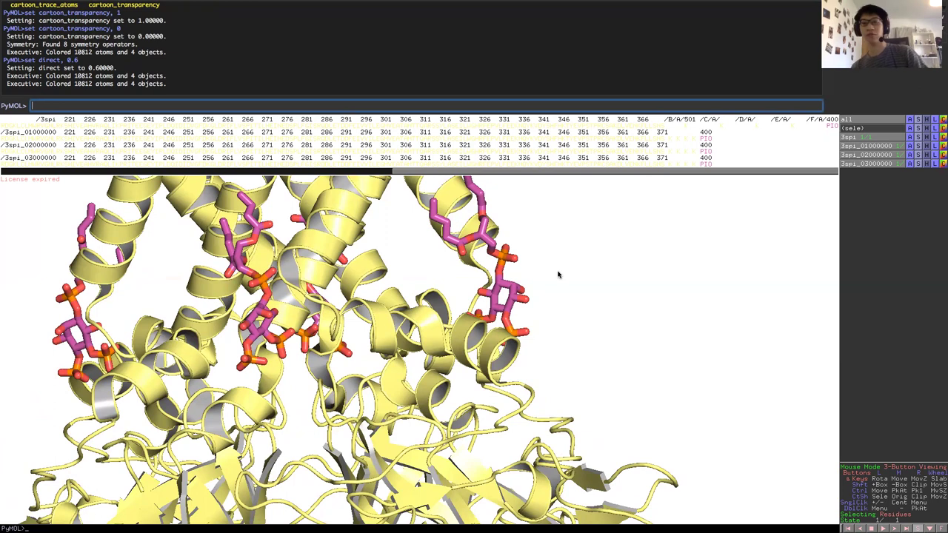
pyautogui.write('set cart')
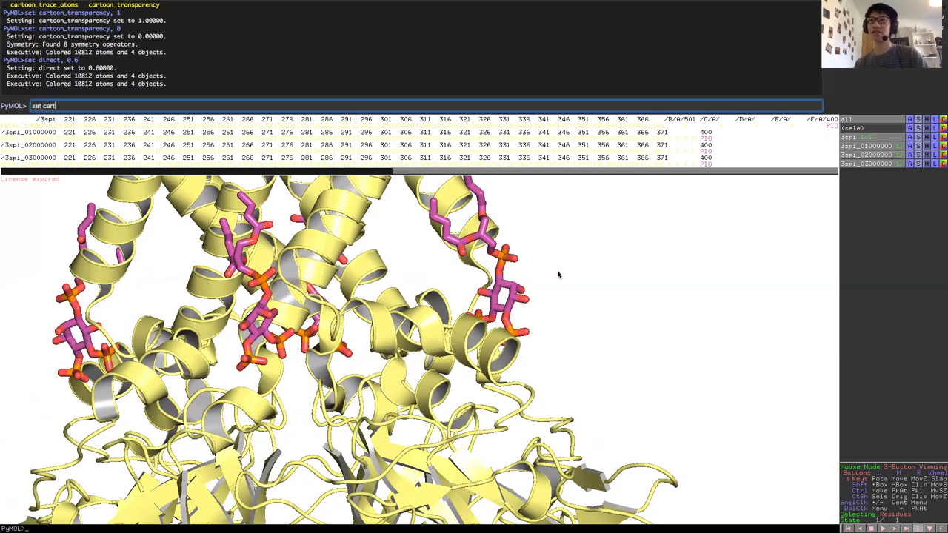
pyautogui.press('Tab')
pyautogui.press('Tab')
pyautogui.write('tra')
pyautogui.press('Tab')
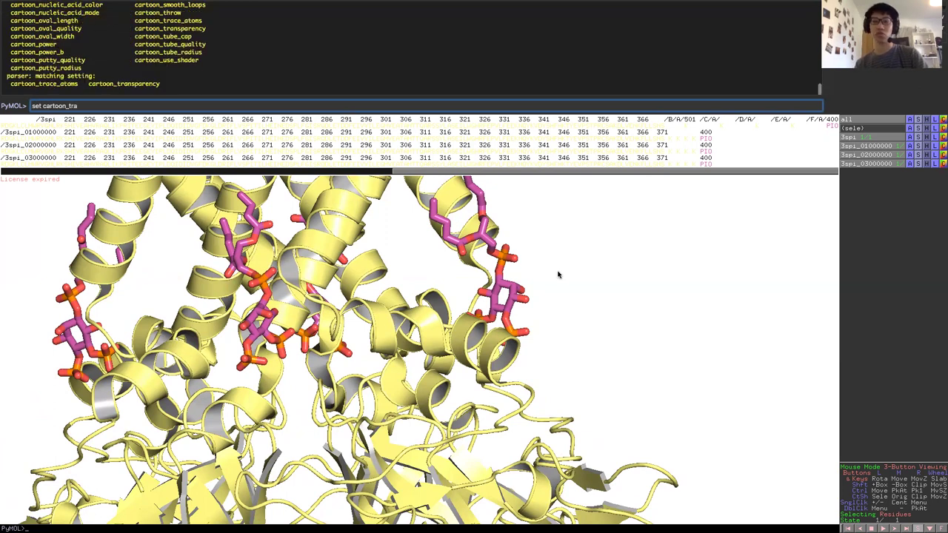
pyautogui.write('n')
pyautogui.press('Tab')
pyautogui.write('0.5')
pyautogui.press('Return')
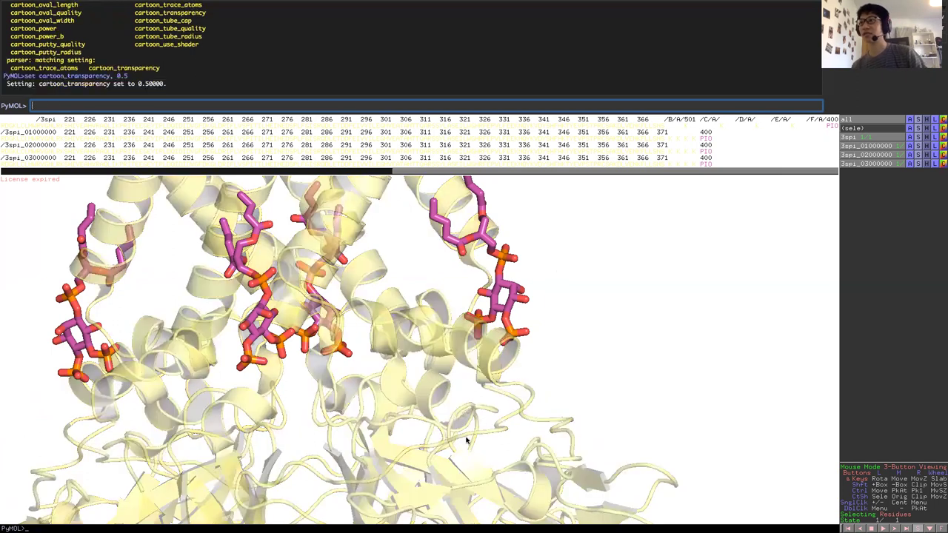
pyautogui.moveTo(416, 404); pyautogui.dragTo(383, 283)
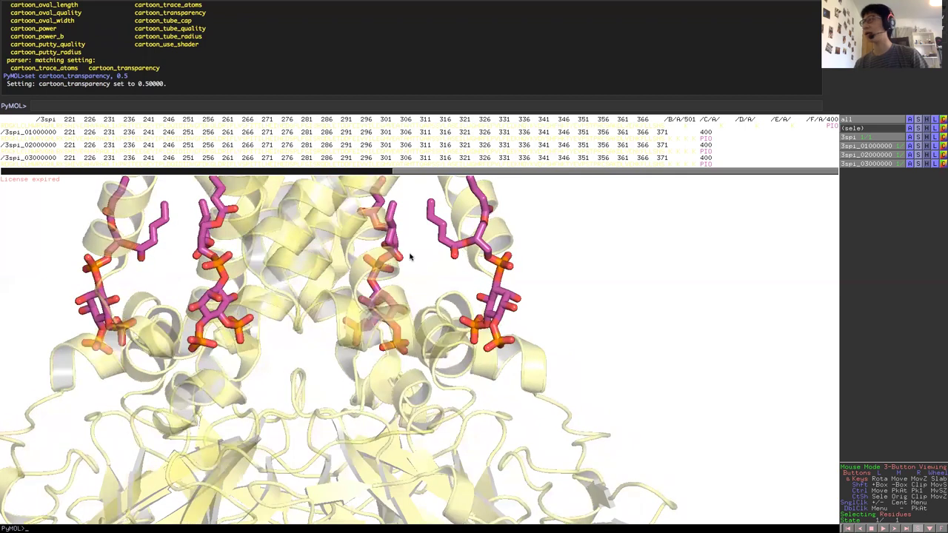
# Disable 3spi_01000000, 3spi_02000000 and 3spi_03000000, then turn the remaining chain toward its PIP2.
pyautogui.click(859, 147)
pyautogui.click(859, 155)
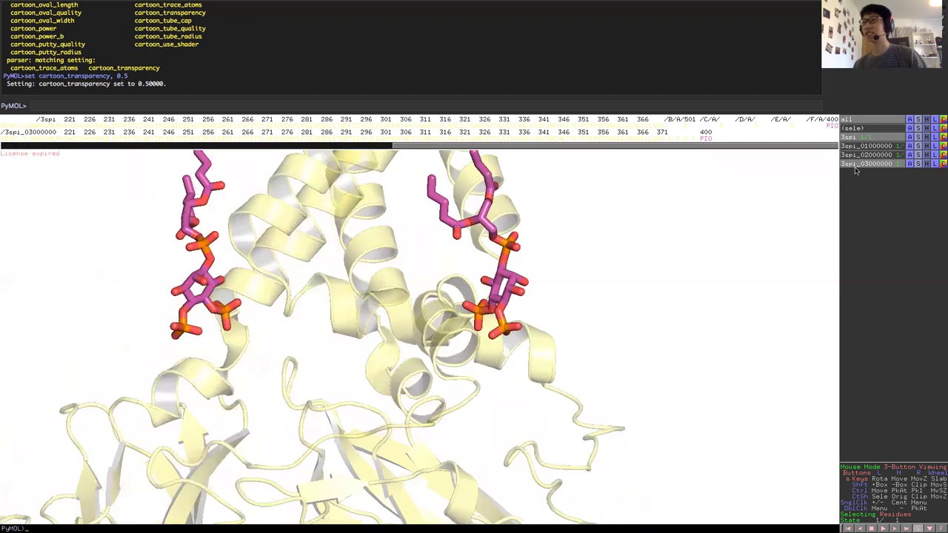
pyautogui.click(858, 163)
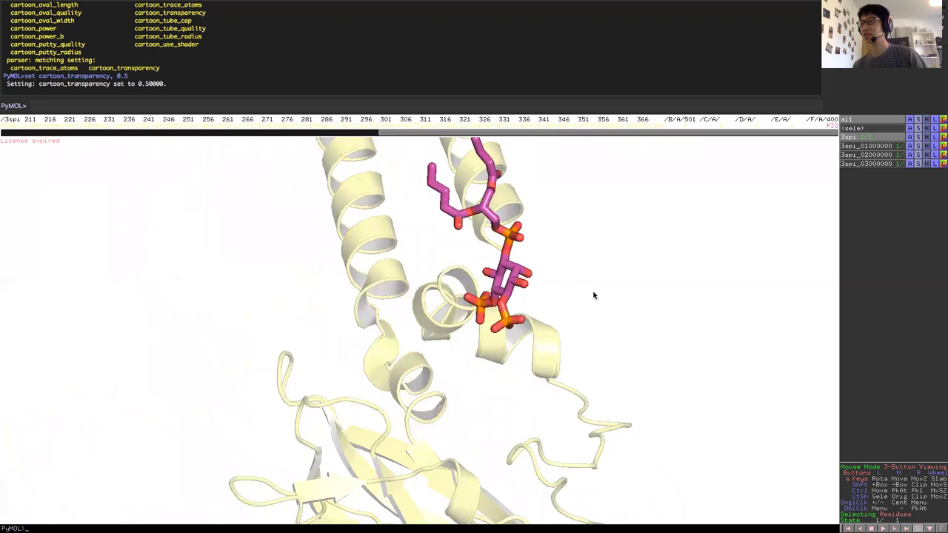
pyautogui.moveTo(594, 294); pyautogui.dragTo(482, 306)
pyautogui.moveTo(529, 233); pyautogui.dragTo(579, 225, button='middle')
pyautogui.moveTo(482, 298); pyautogui.dragTo(468, 293)
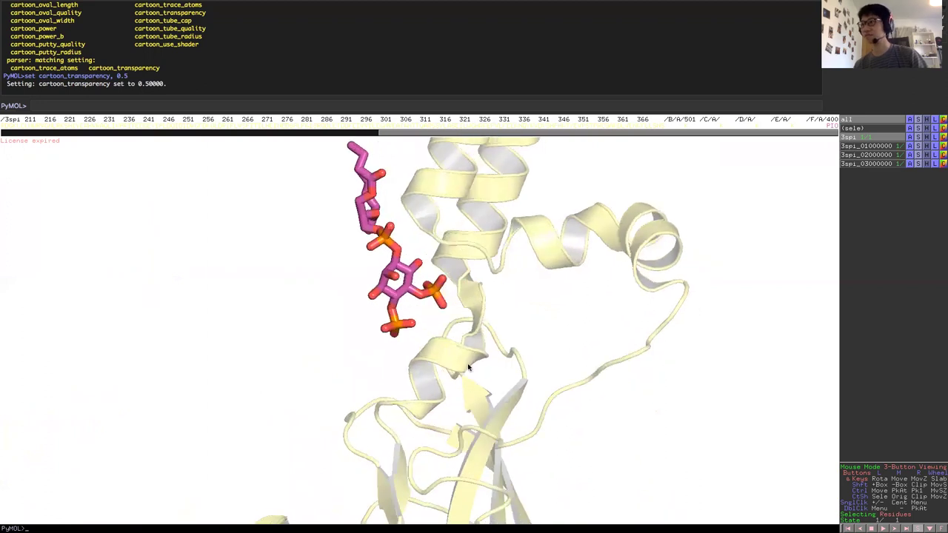
pyautogui.moveTo(468, 367); pyautogui.dragTo(463, 374)
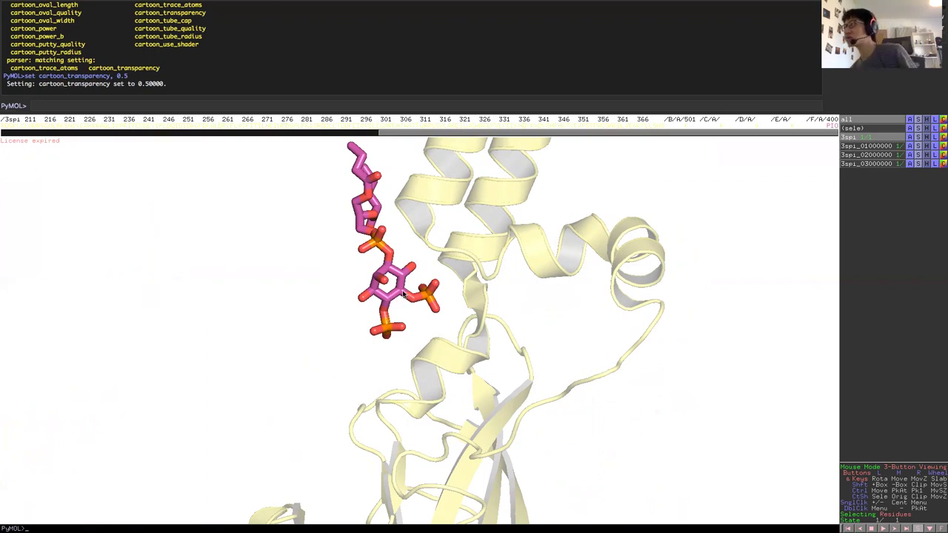
# Pick the PIP2 ligand and expand the selection to residues within 4 Å.
pyautogui.click(386, 252)
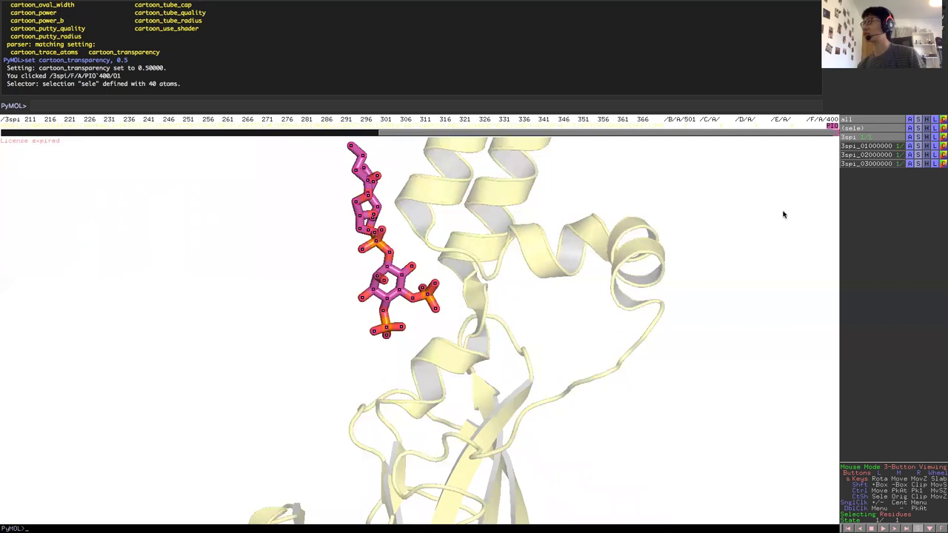
pyautogui.click(910, 128)
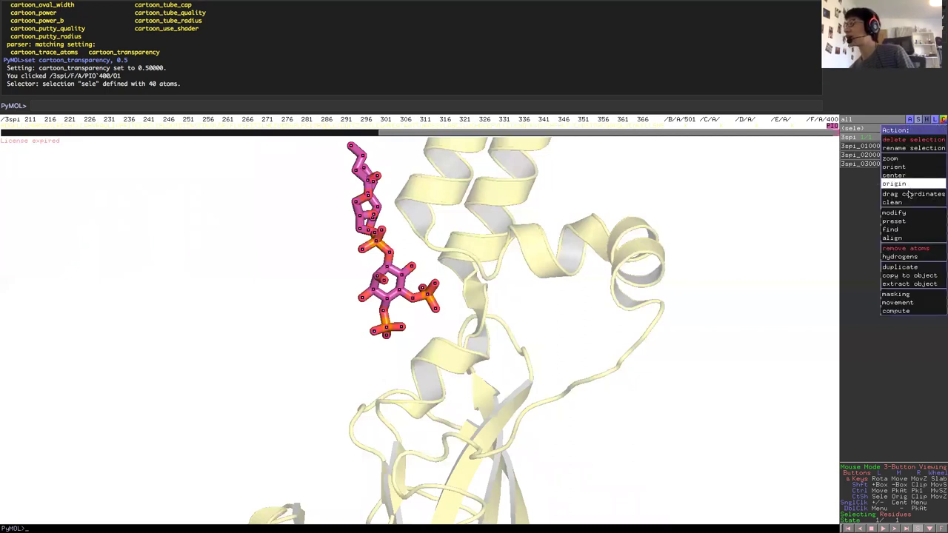
pyautogui.moveTo(898, 214)
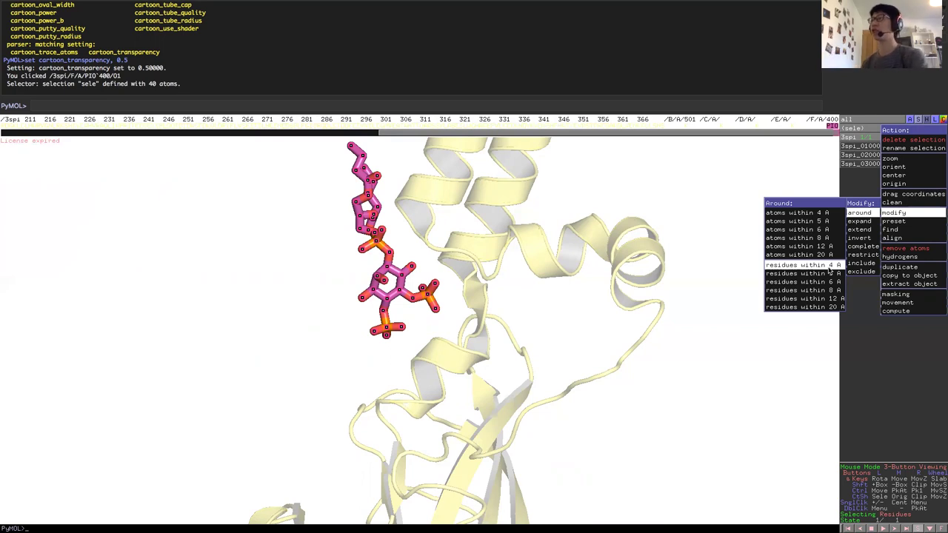
pyautogui.click(829, 271)
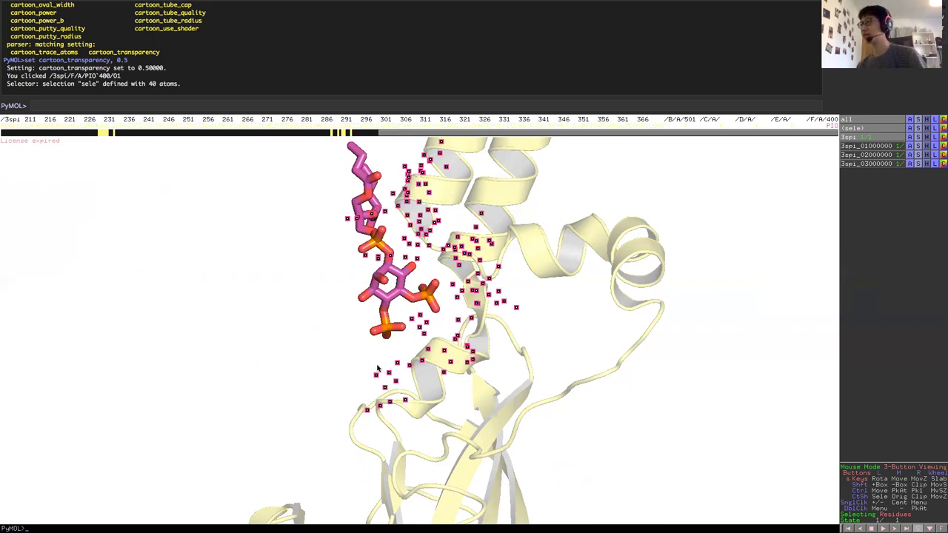
# Show the selected nearby residues as sticks, colour 3spi by element, and deselect.
pyautogui.click(918, 129)
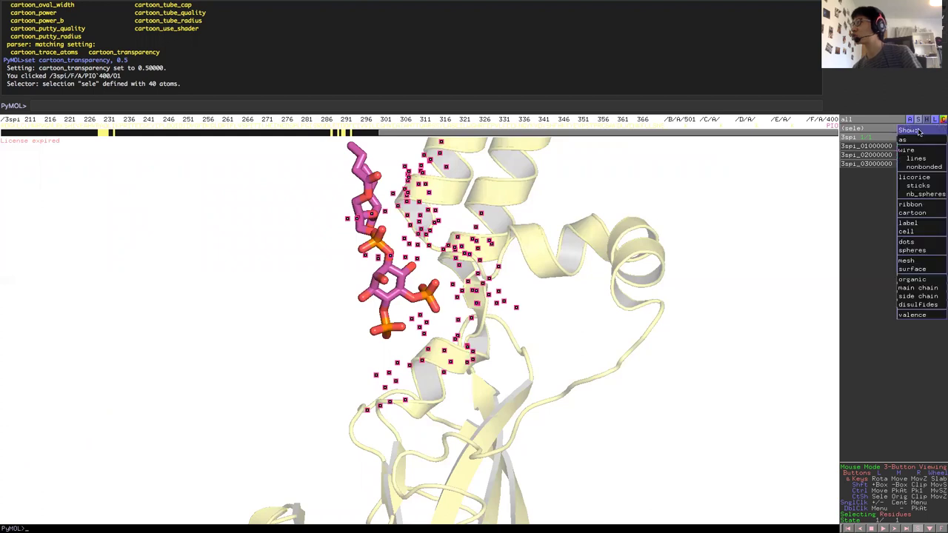
pyautogui.click(918, 186)
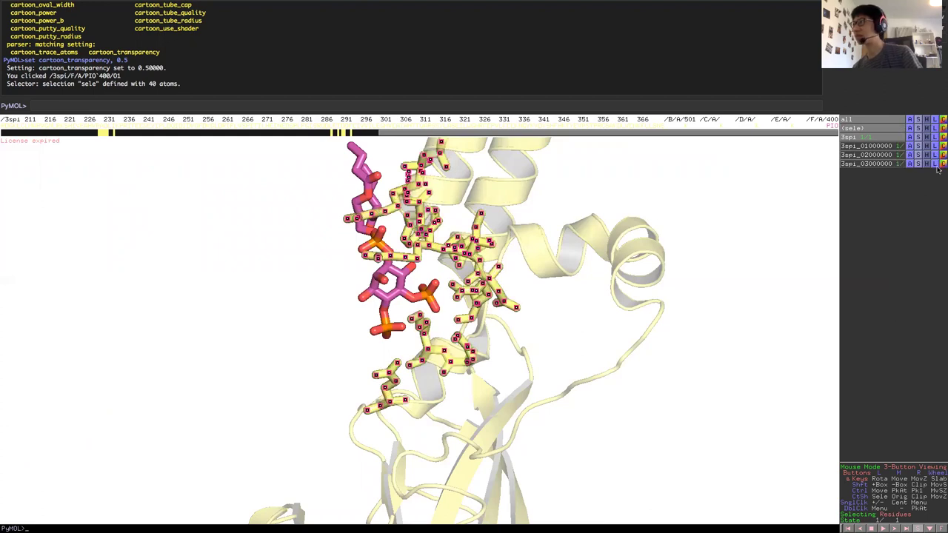
pyautogui.click(943, 137)
pyautogui.moveTo(922, 139)
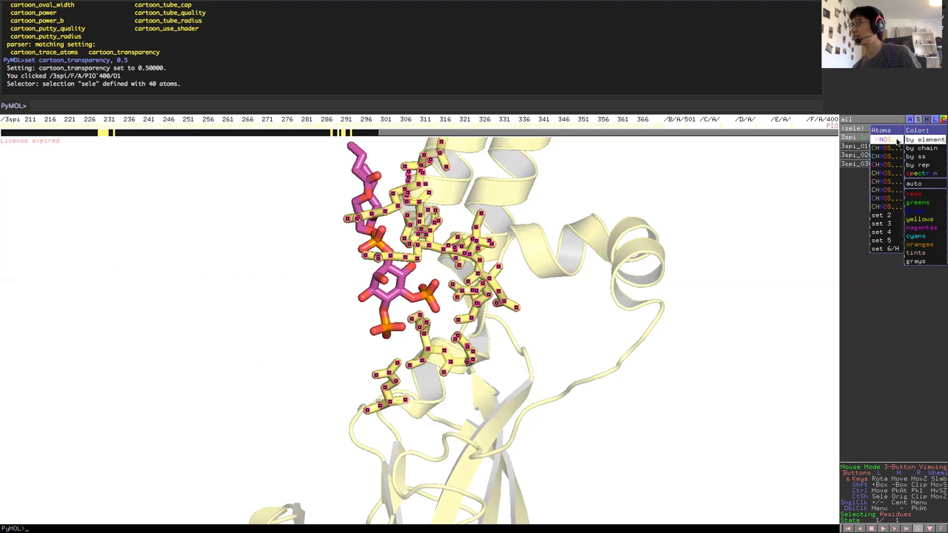
pyautogui.click(887, 140)
pyautogui.moveTo(632, 309); pyautogui.dragTo(406, 310)
pyautogui.click(528, 334)
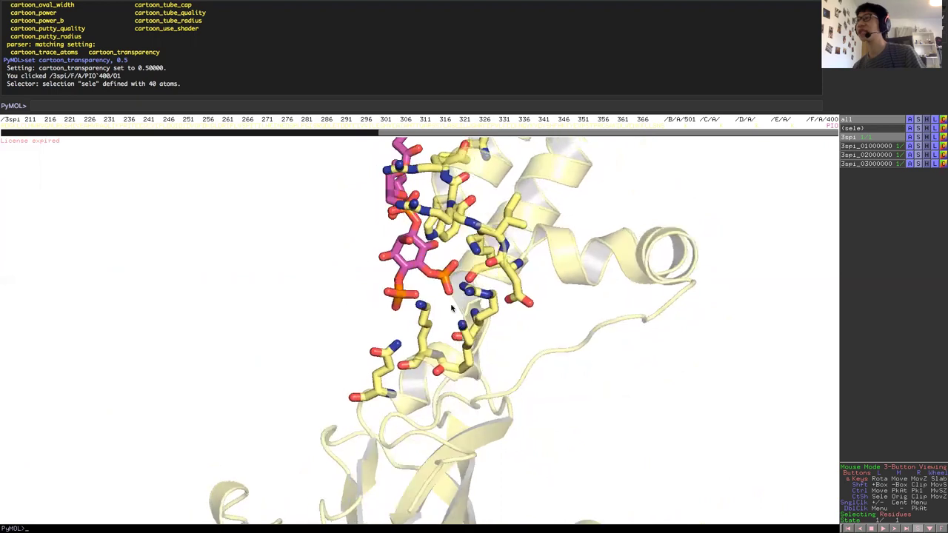
# Pick ARG 80, ARG 78 and LYS 189 at the PIP2 site, then clear the picks and zoom out.
pyautogui.moveTo(451, 308); pyautogui.dragTo(426, 243)
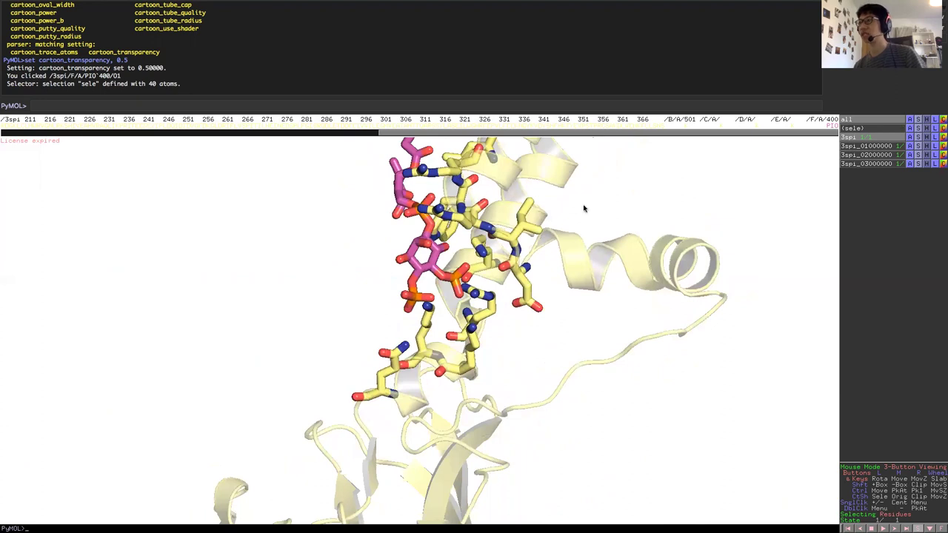
pyautogui.moveTo(624, 199); pyautogui.dragTo(416, 268)
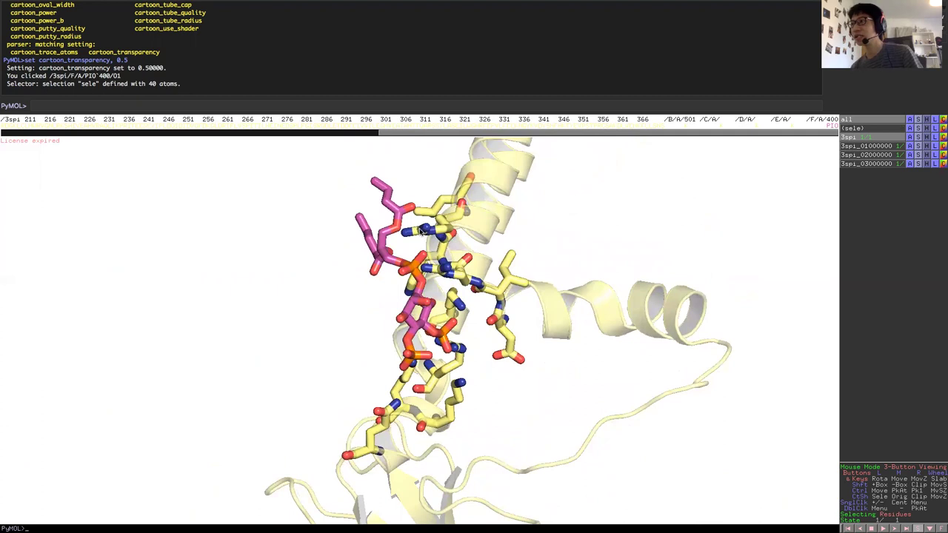
pyautogui.moveTo(423, 240); pyautogui.dragTo(420, 228)
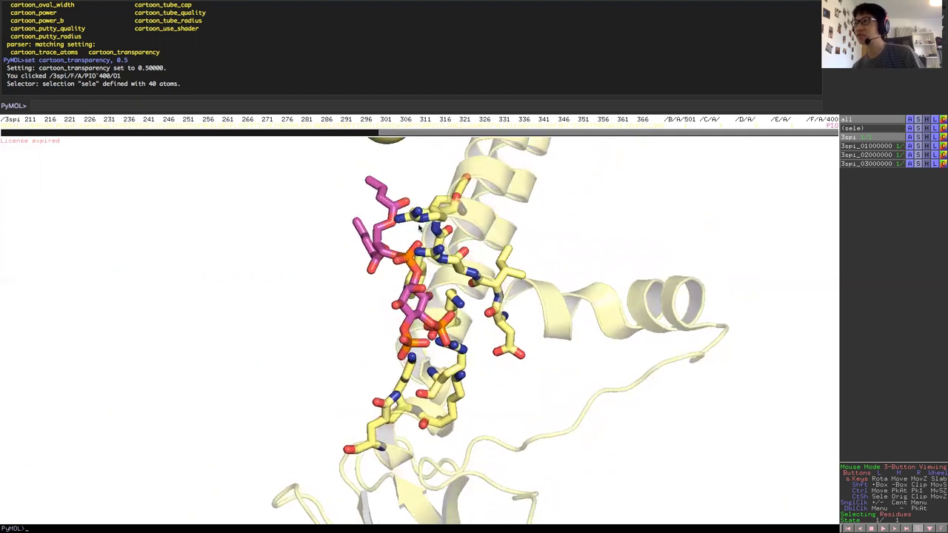
pyautogui.click(436, 215)
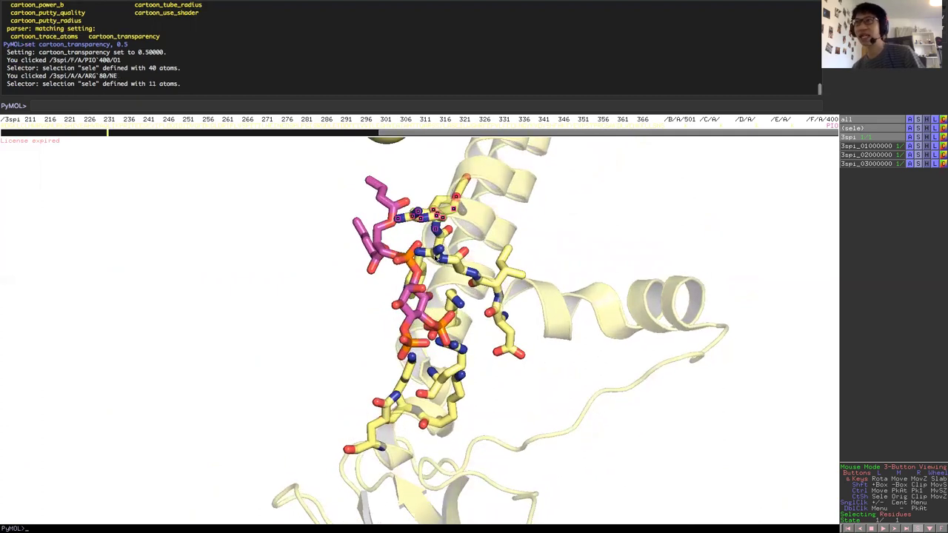
pyautogui.click(448, 259)
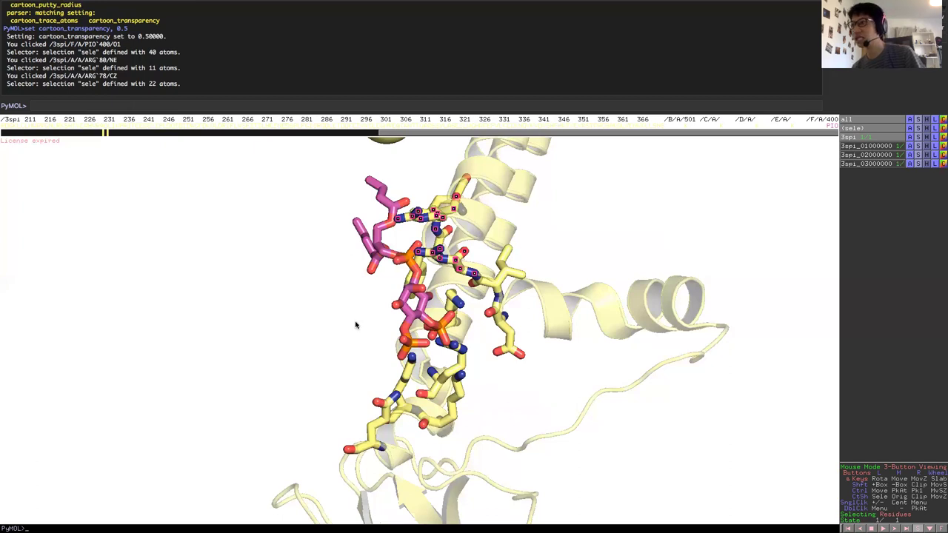
pyautogui.moveTo(415, 410); pyautogui.dragTo(400, 397)
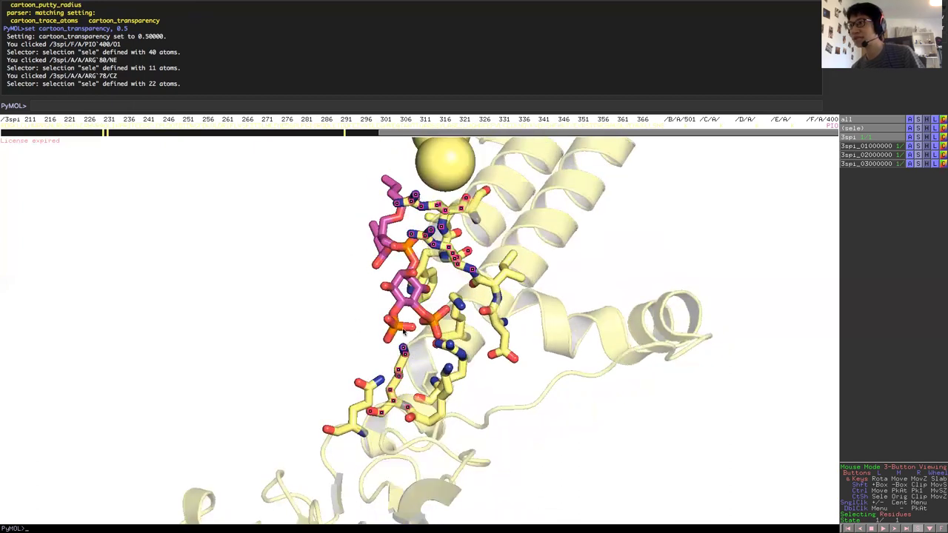
pyautogui.click(404, 350)
pyautogui.moveTo(435, 327); pyautogui.dragTo(403, 324)
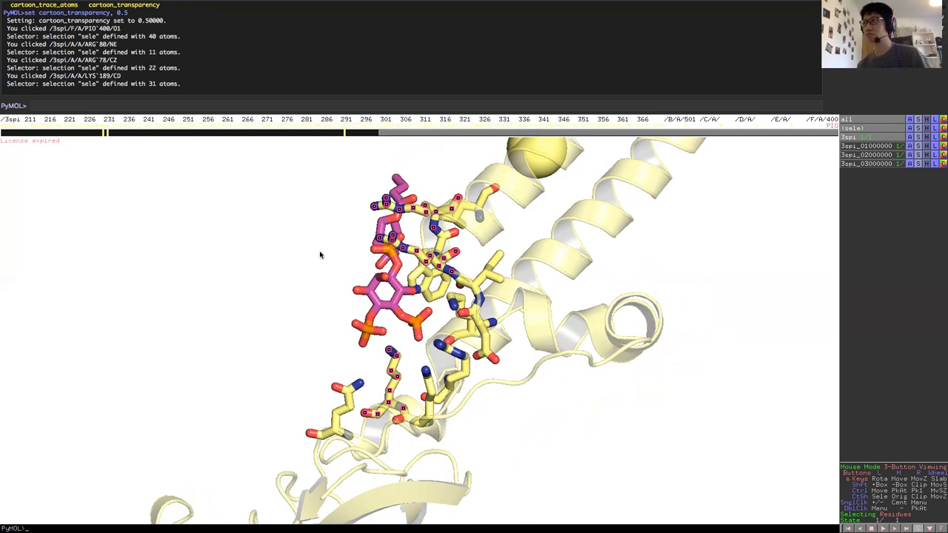
pyautogui.moveTo(320, 254); pyautogui.dragTo(311, 264)
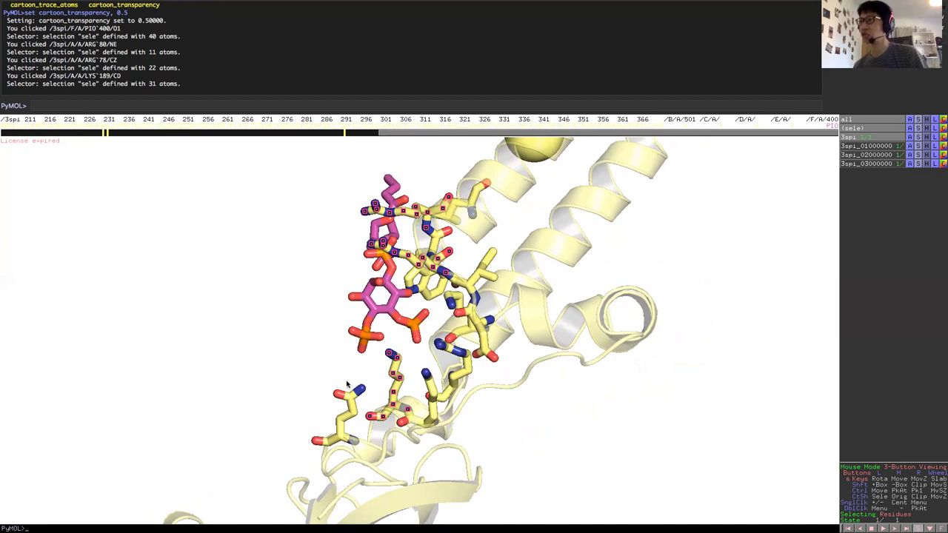
pyautogui.click(296, 307)
pyautogui.scroll(-3, 290, 308)
# Re-enable 3spi_01000000, 3spi_02000000 and 3spi_03000000 and rotate the tetramer to a front view.
pyautogui.scroll(-5, 290, 308)
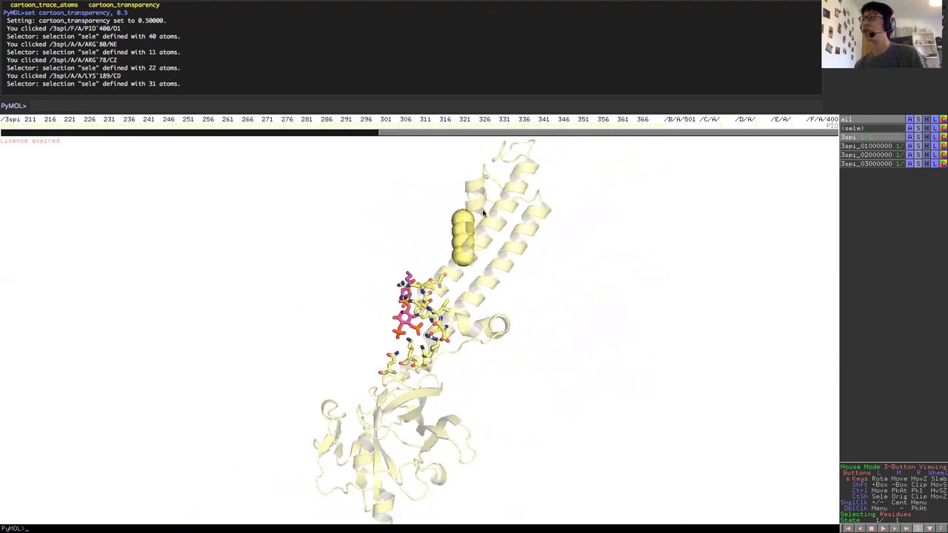
pyautogui.moveTo(455, 193); pyautogui.dragTo(414, 202)
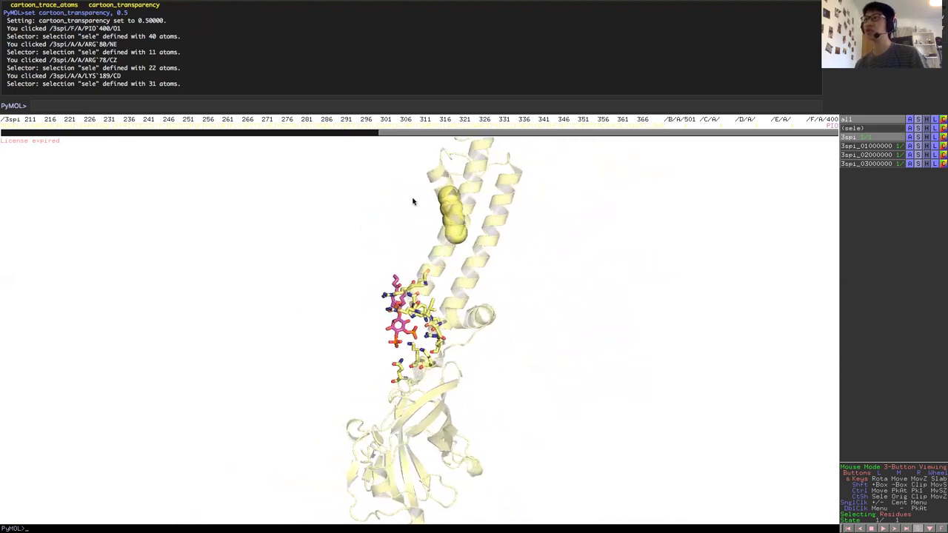
pyautogui.click(851, 146)
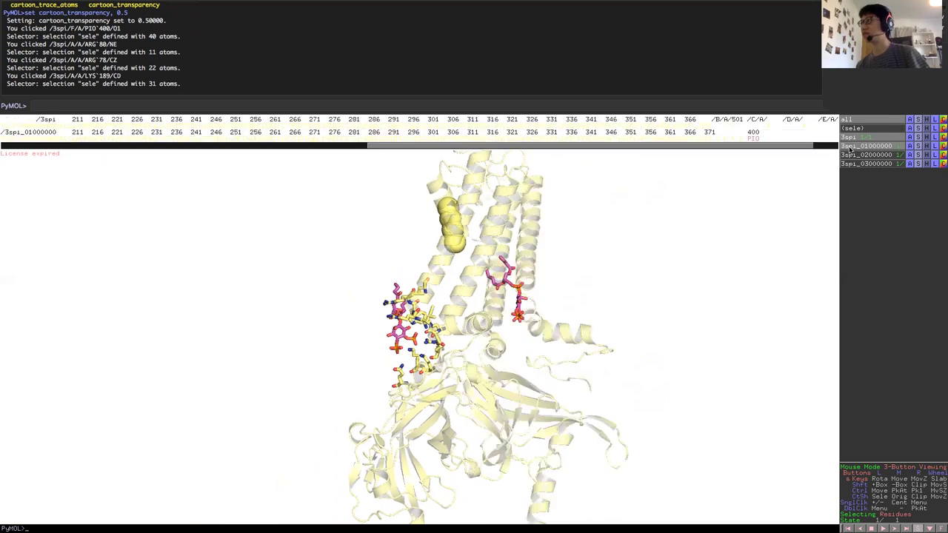
pyautogui.click(851, 154)
pyautogui.click(852, 164)
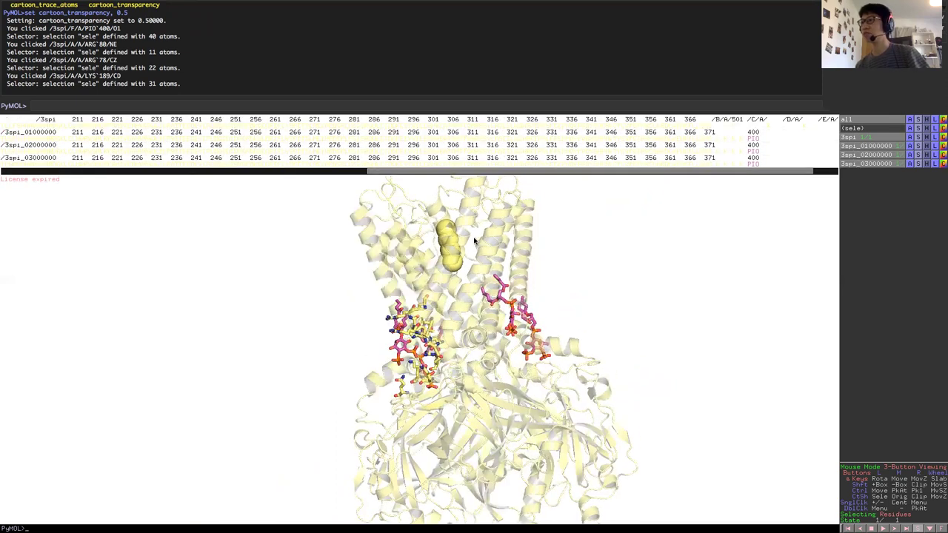
pyautogui.moveTo(474, 239); pyautogui.dragTo(489, 265)
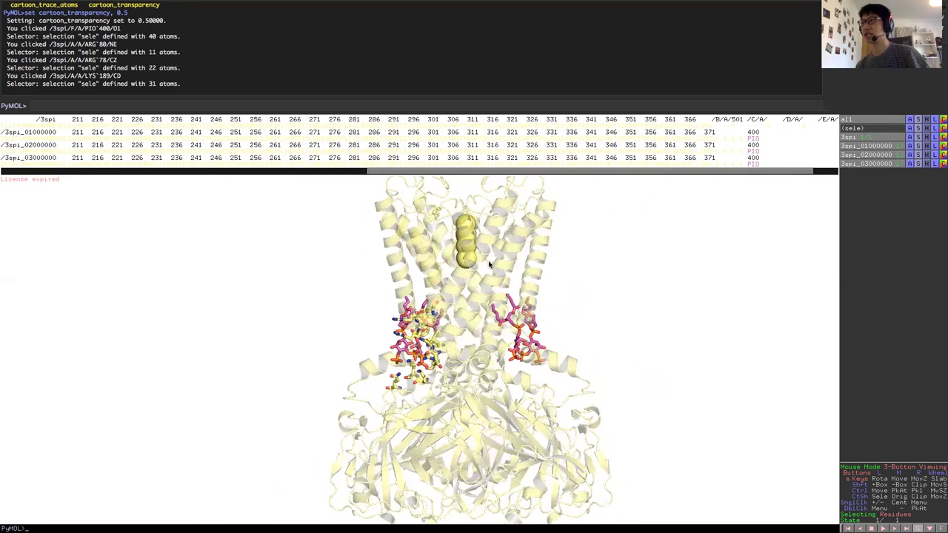
pyautogui.moveTo(645, 17)
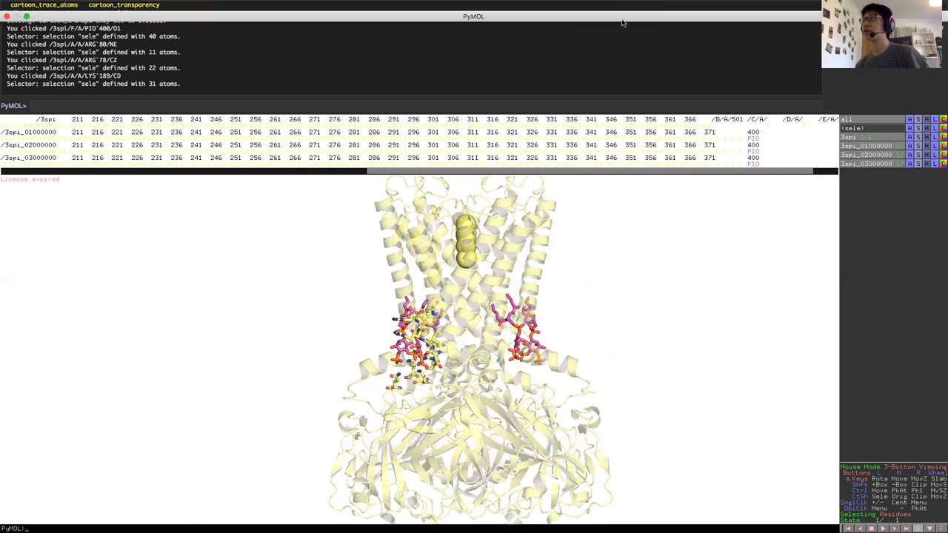
# Launch the APBS Electrostatics plugin from the Plugin menu.
pyautogui.click(287, 4)
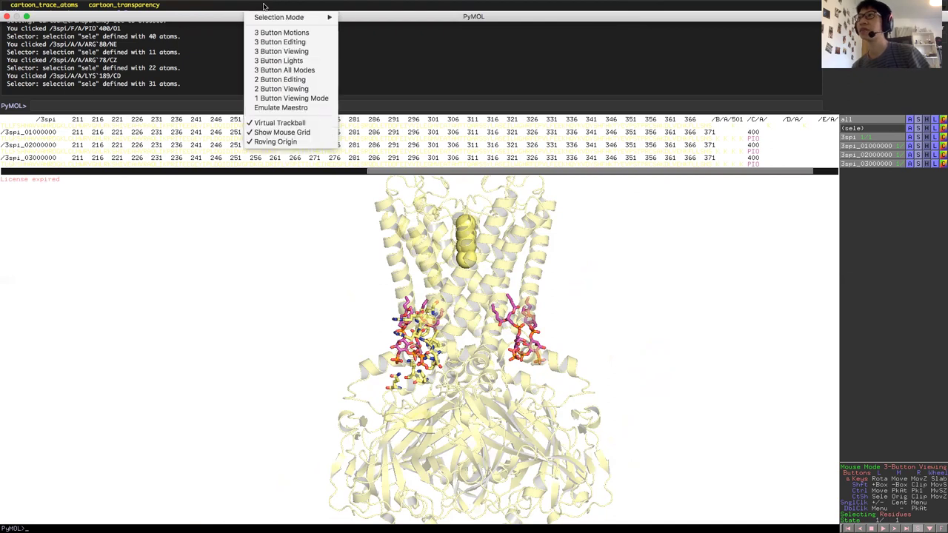
pyautogui.moveTo(325, 7)
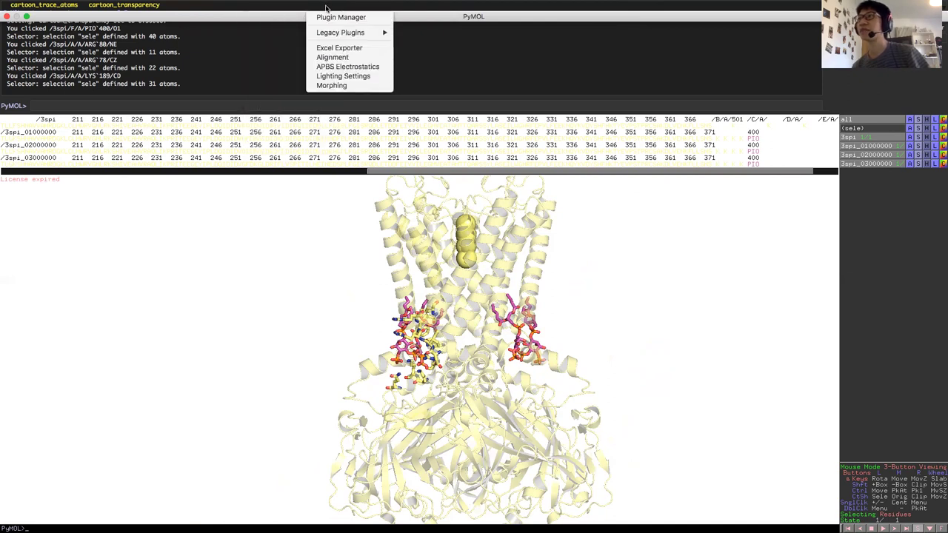
pyautogui.click(339, 68)
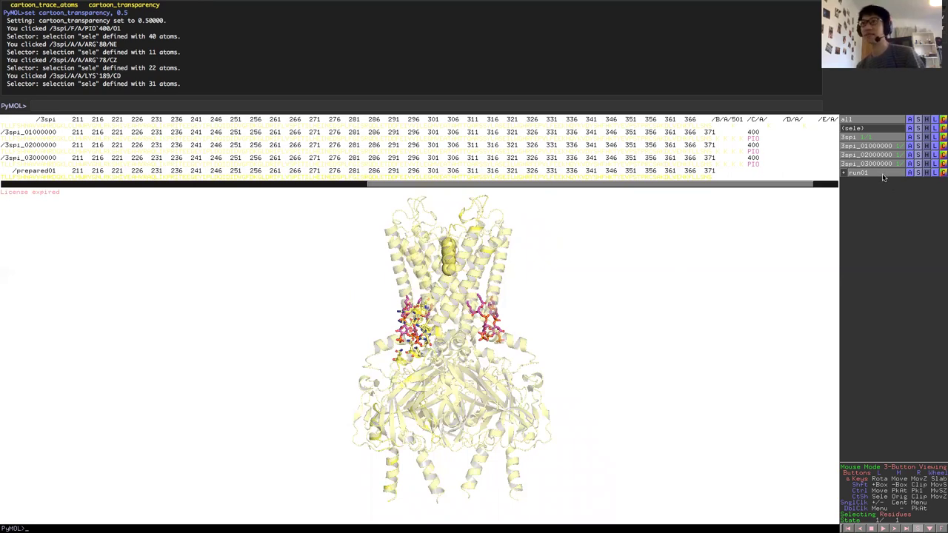
# Run APBS to completion so apbs_map01 loads with a −5 to 5 red-to-blue ramp.
pyautogui.moveTo(138, 14)
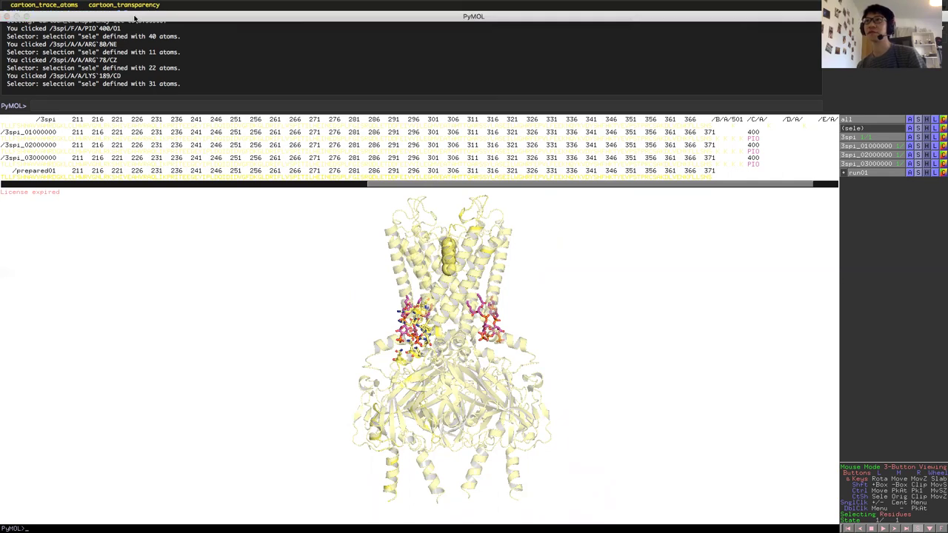
pyautogui.press('Return')
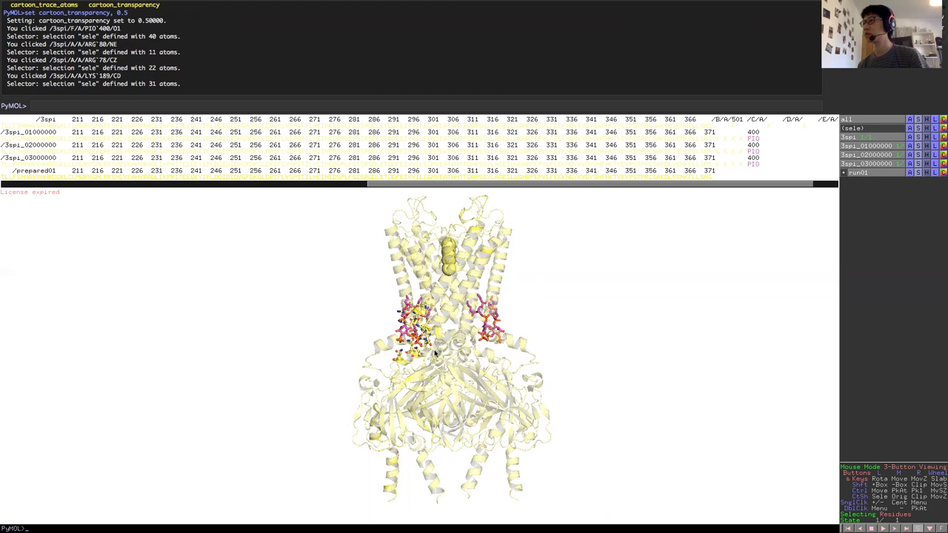
pyautogui.moveTo(435, 354); pyautogui.dragTo(450, 356)
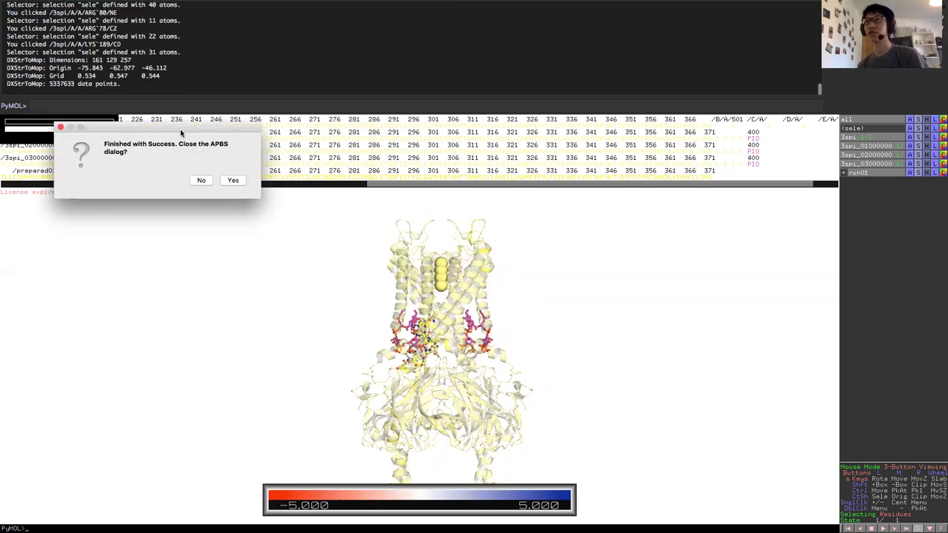
# Accept the APBS 'Finished with Success' prompt so one subunit shows its electrostatic surface.
pyautogui.click(233, 181)
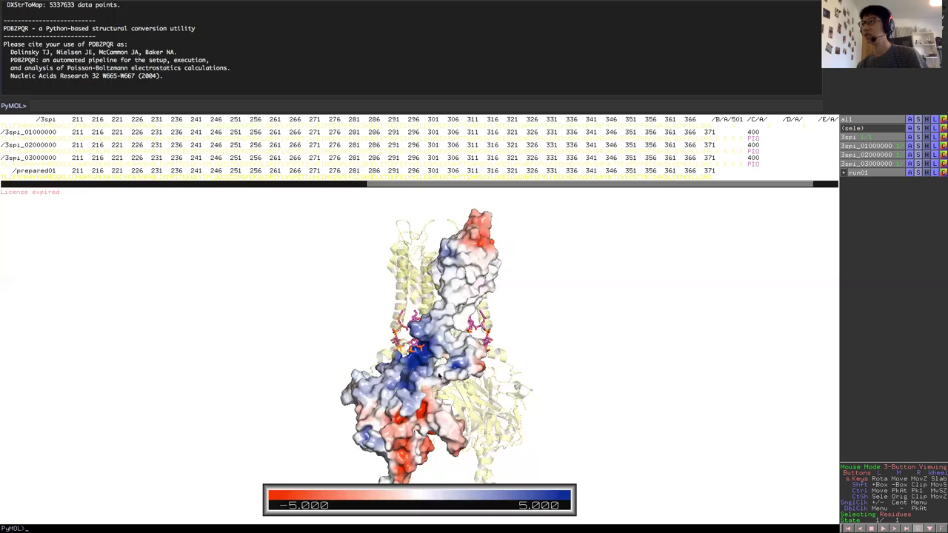
pyautogui.scroll(3, 438, 345)
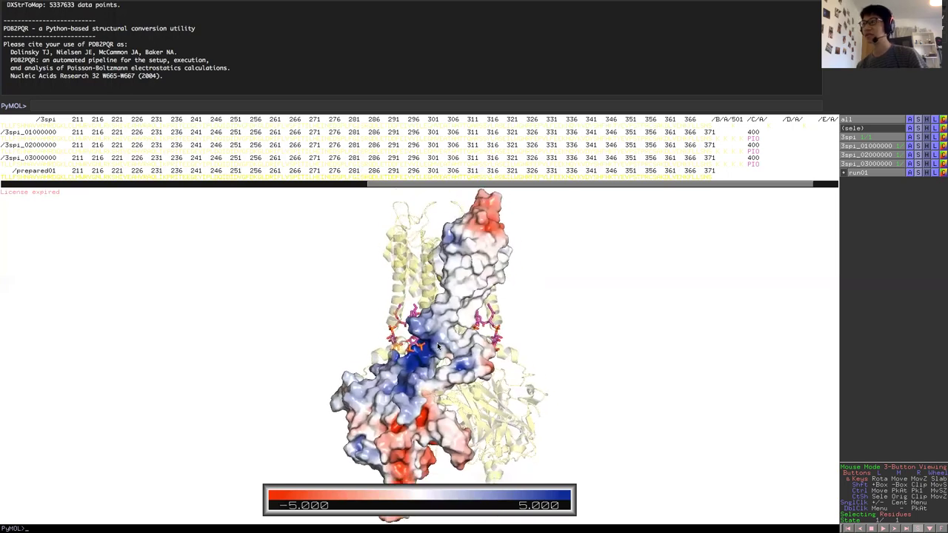
pyautogui.scroll(-1, 438, 346)
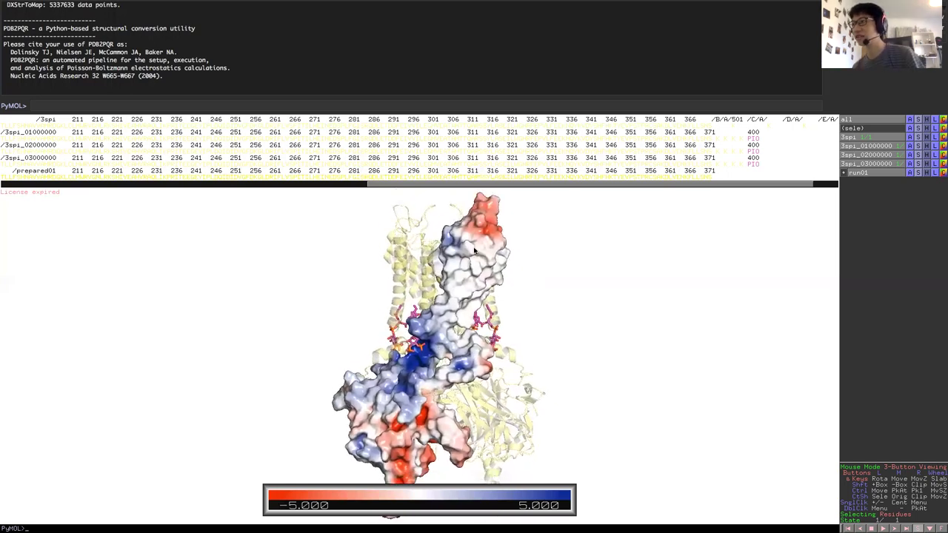
# Rotate and zoom in on the strongly positive blue patch cradling the PIP2 headgroups.
pyautogui.moveTo(474, 250); pyautogui.dragTo(441, 254)
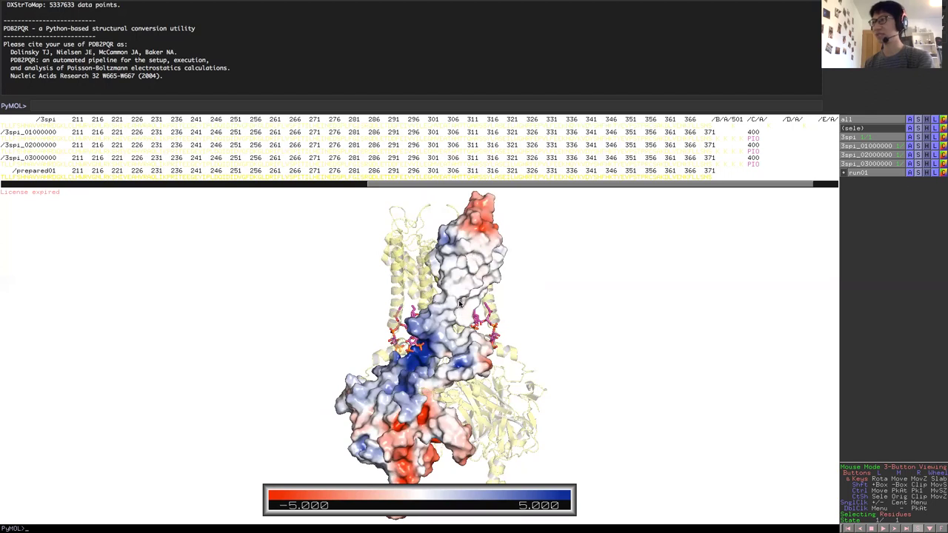
pyautogui.moveTo(431, 327); pyautogui.dragTo(430, 324)
pyautogui.moveTo(430, 325); pyautogui.dragTo(405, 361, button='right')
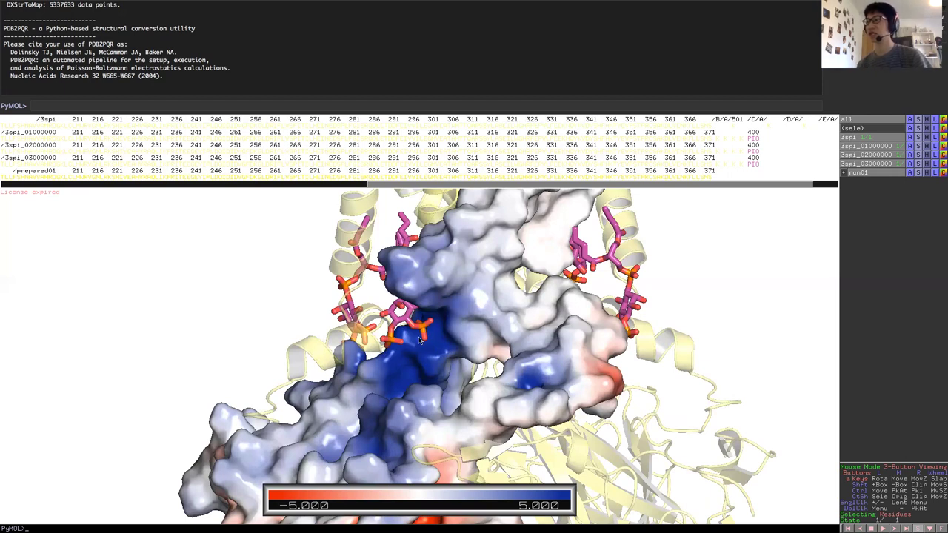
# Zoom out and rotate so the whole pale-yellow tetramer with its one surfaced subunit fits in view.
pyautogui.scroll(-5, 419, 339)
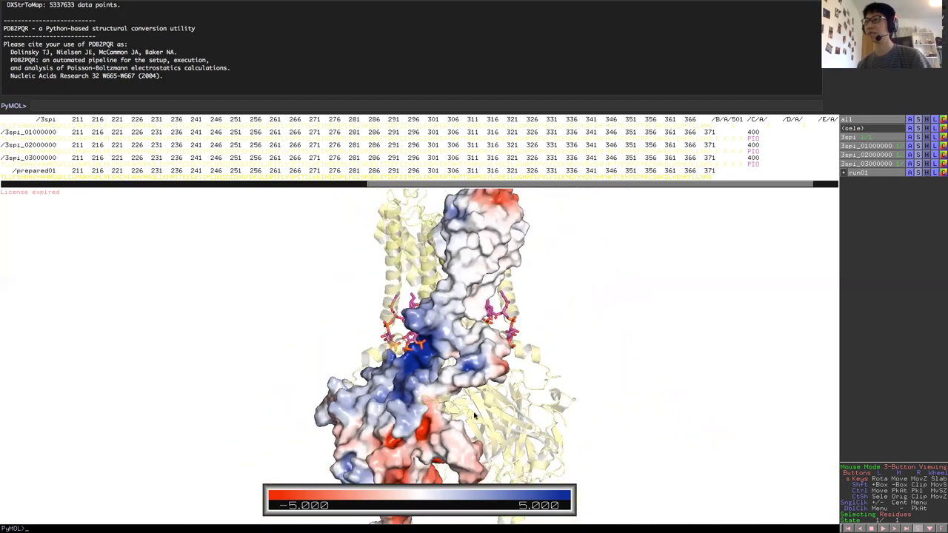
pyautogui.moveTo(489, 423); pyautogui.dragTo(385, 411)
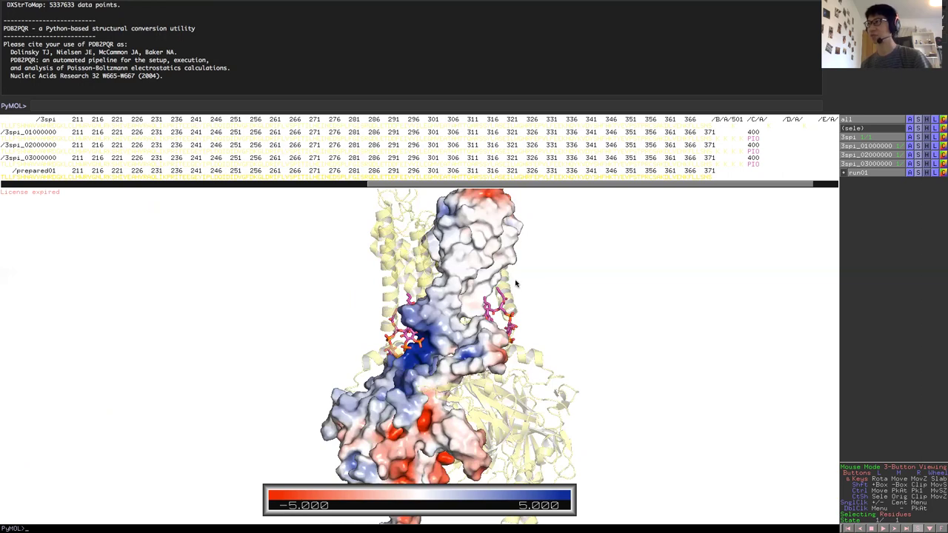
pyautogui.scroll(-5, 517, 284)
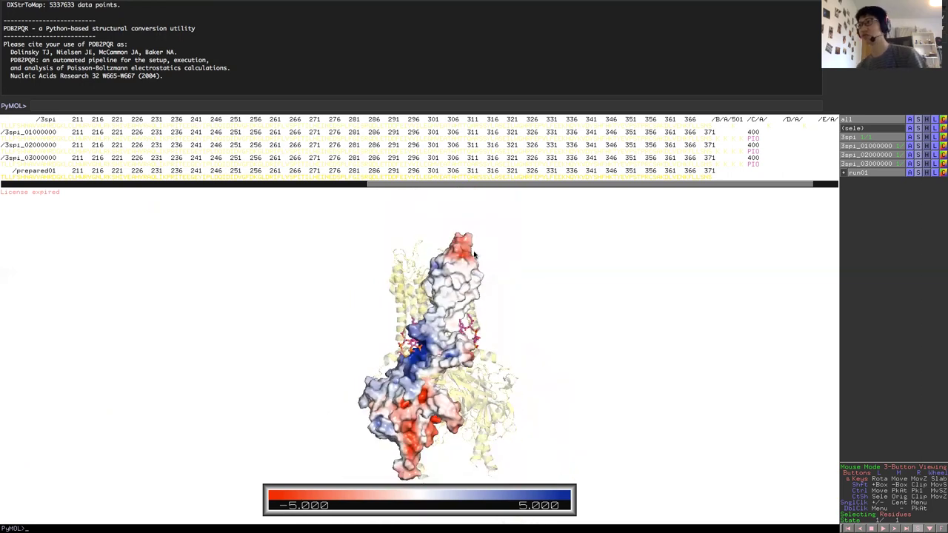